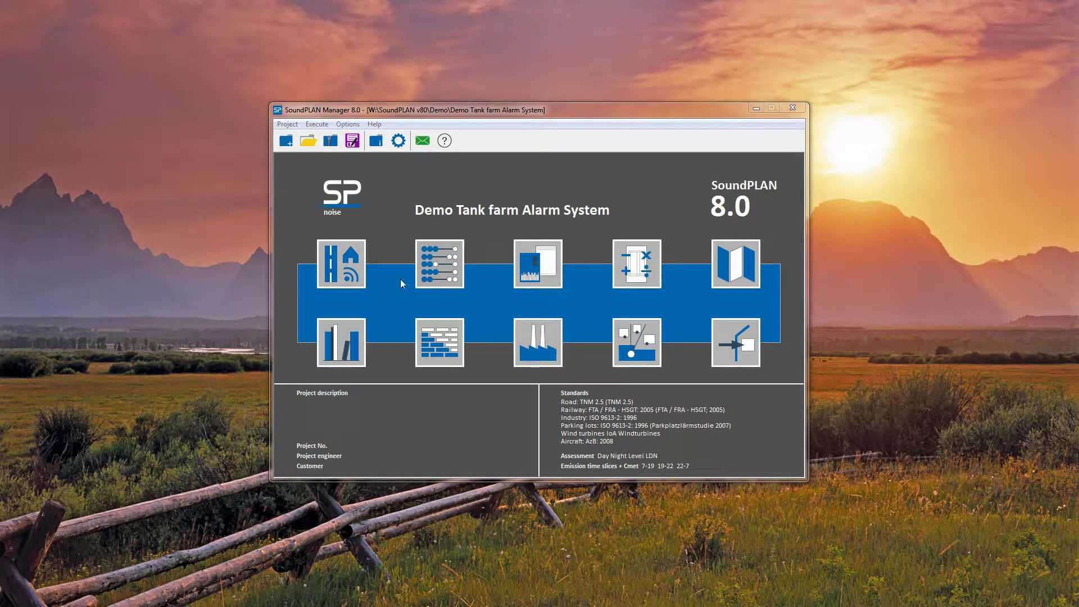
Open the tank farm Geo-Database, preview the Google Earth background, then set it to No bitmap.
double_click(341, 266)
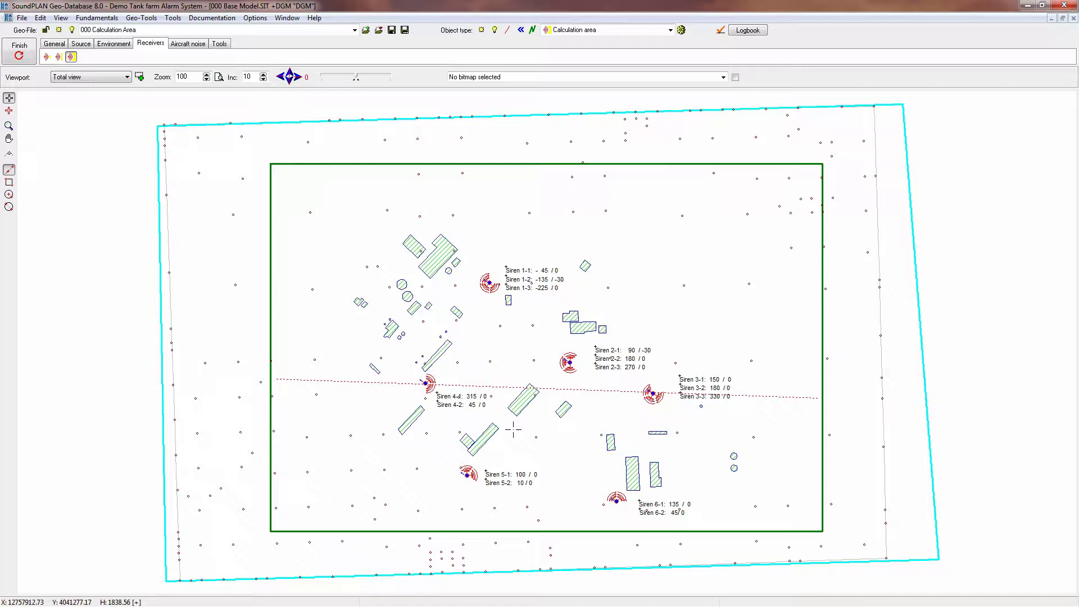
left_click(499, 77)
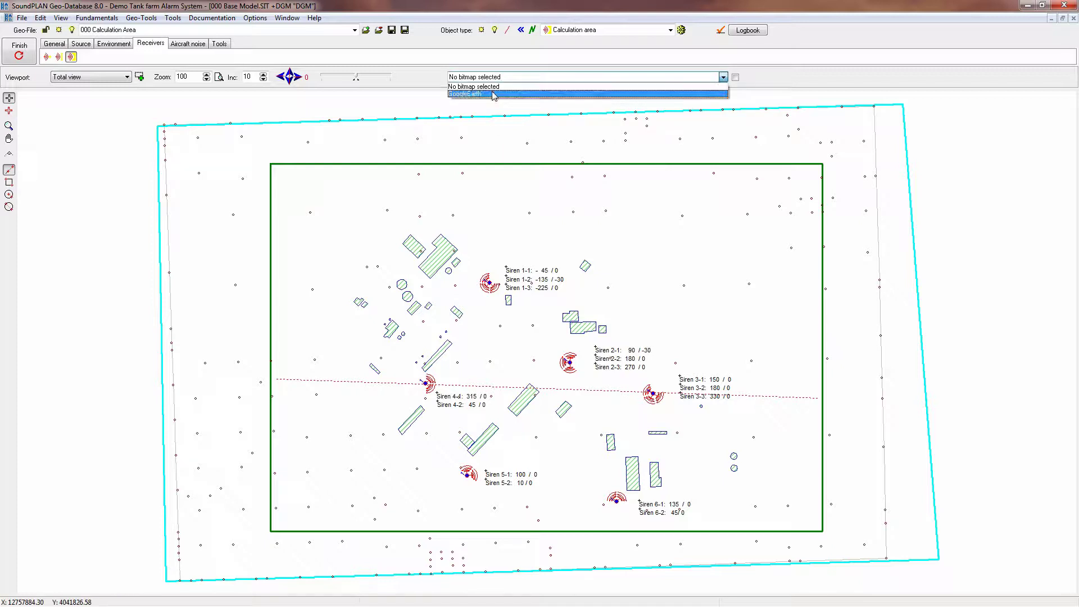
left_click(494, 94)
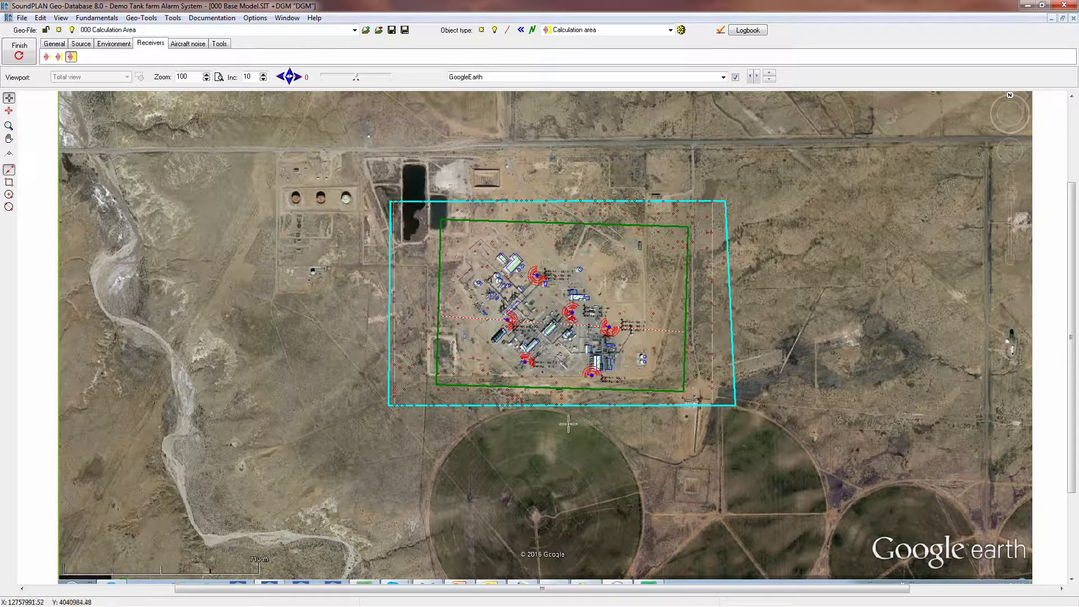
left_click(497, 77)
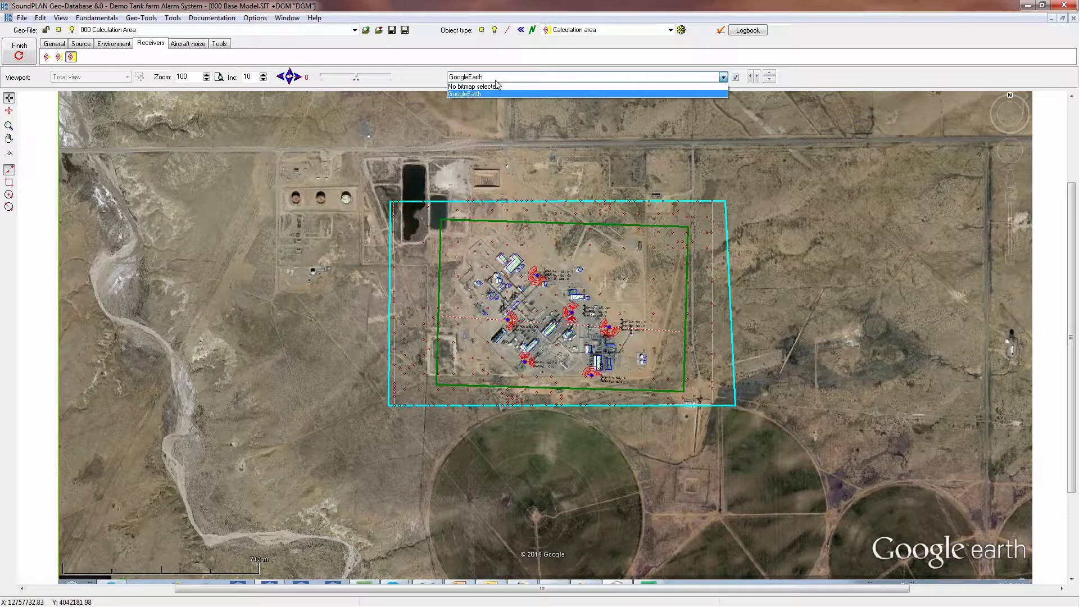
left_click(496, 87)
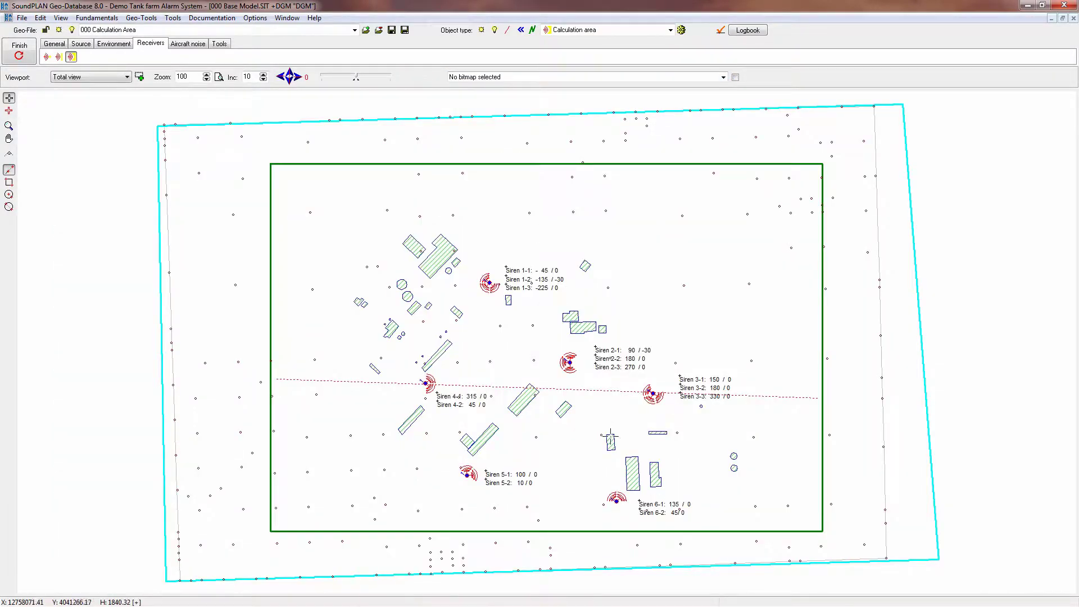
left_click(61, 18)
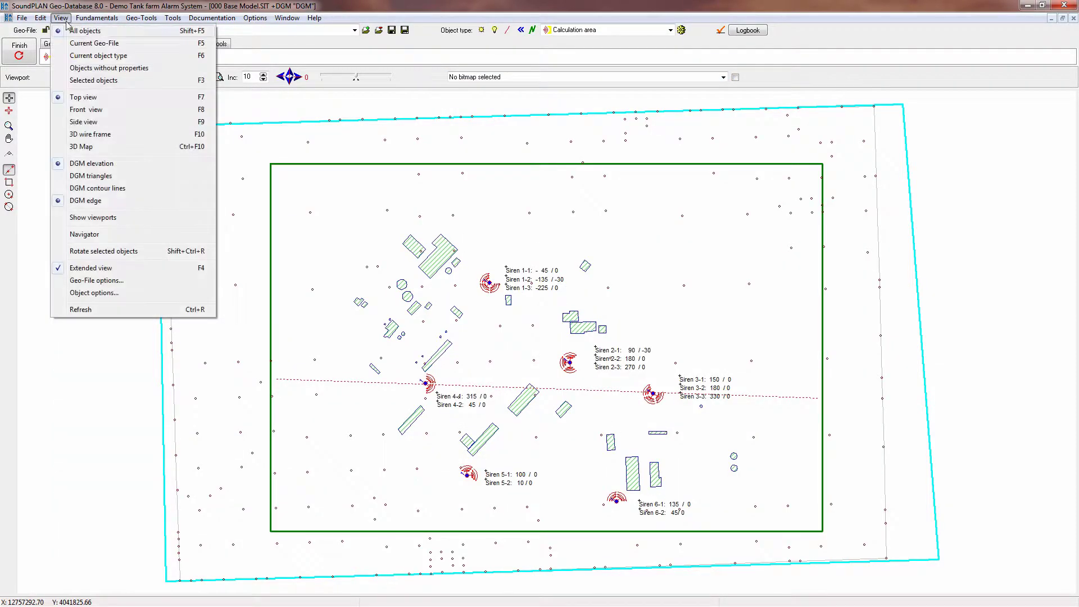
left_click(110, 147)
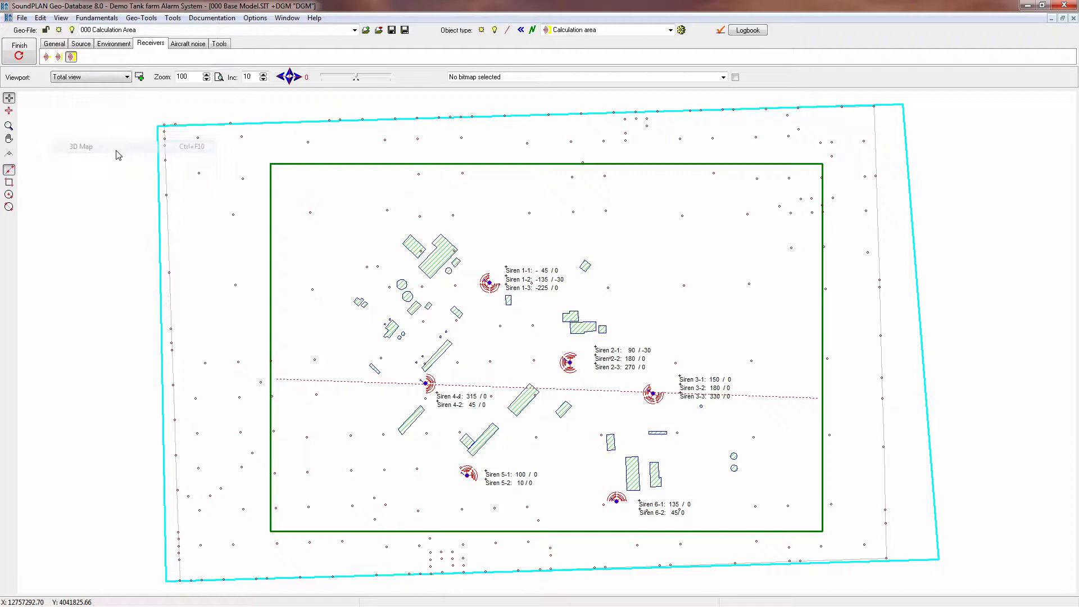
scroll(396, 380, "up", 5)
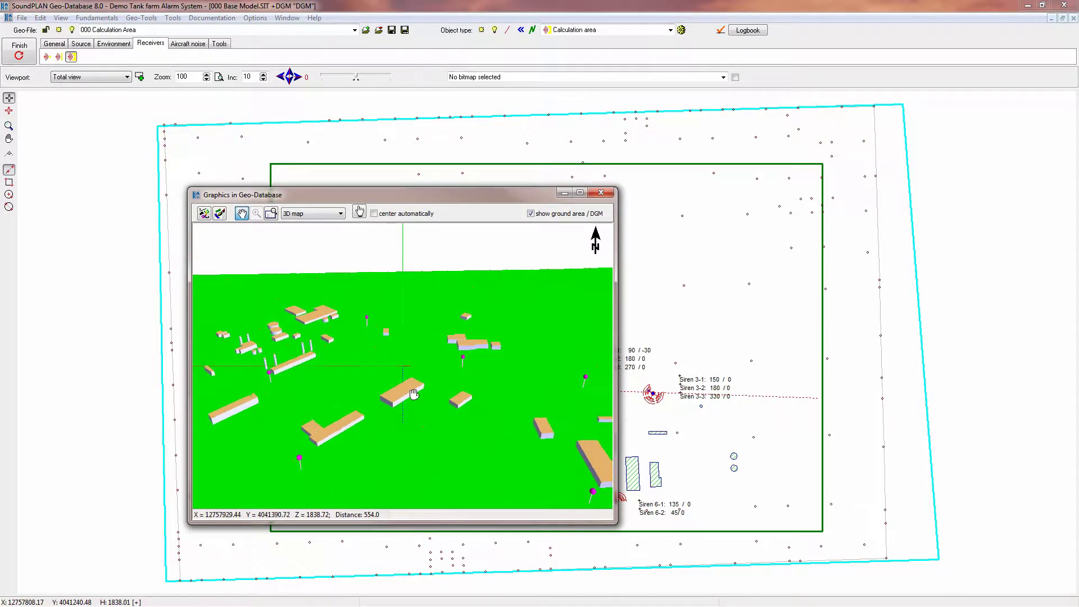
scroll(431, 376, "up", 1)
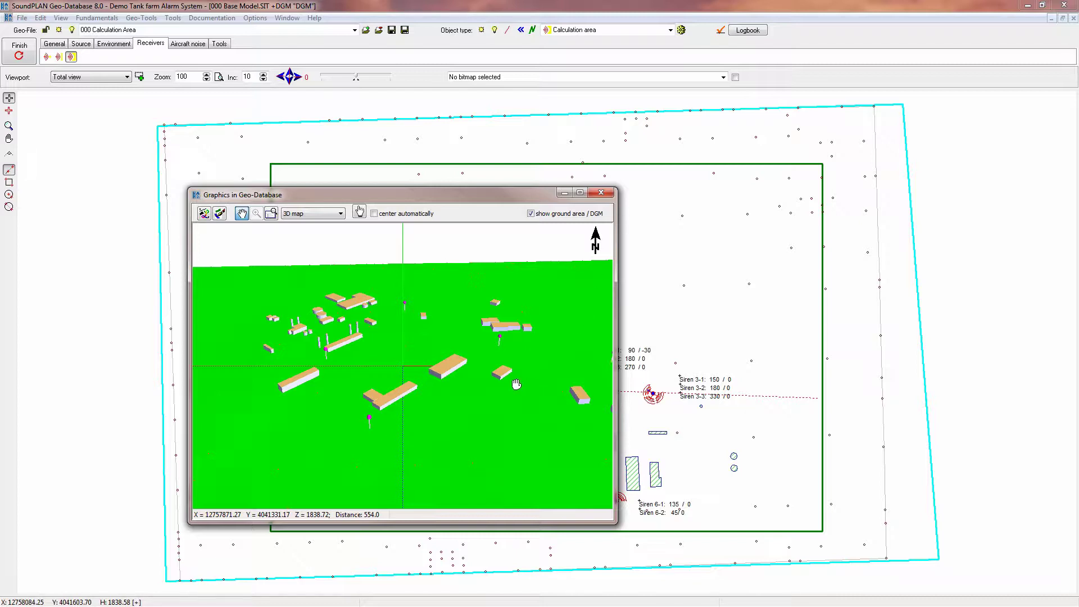
left_click_drag(490, 391, 489, 398)
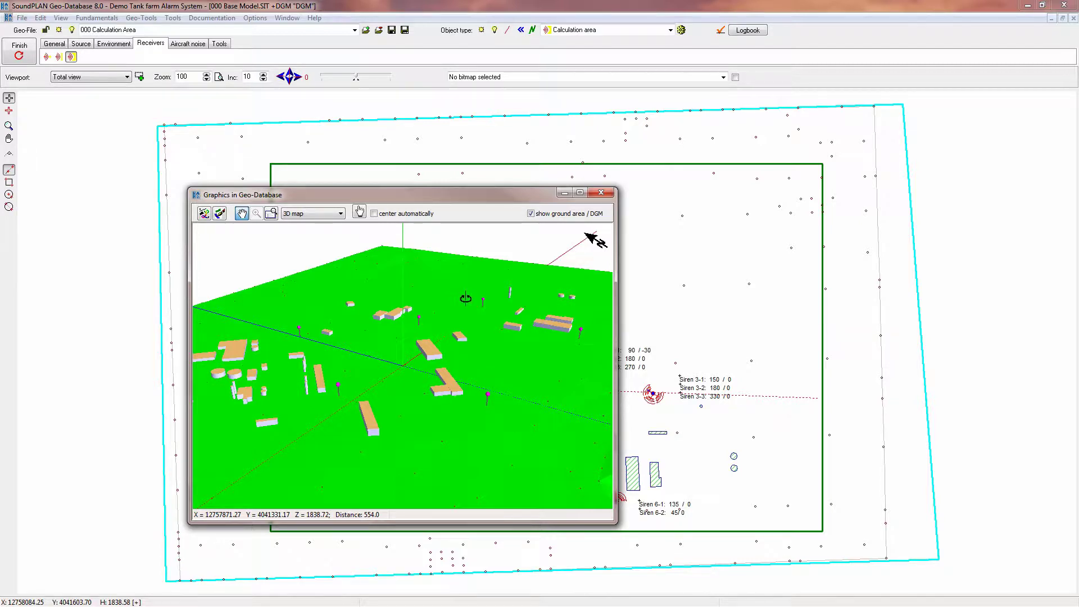
left_click(611, 194)
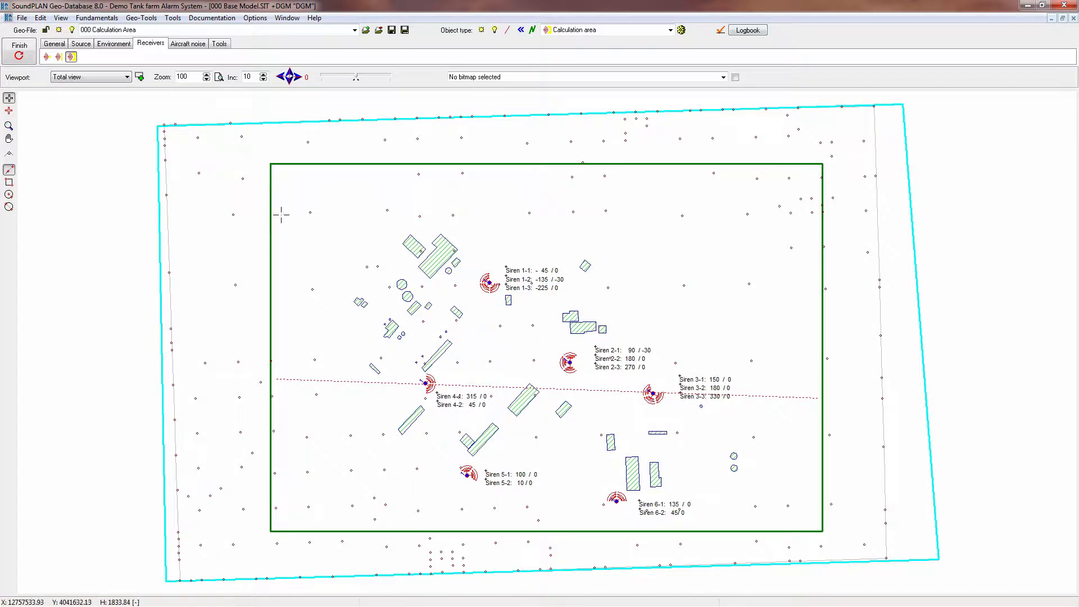
Straighten the Hard Ground area's right edge and give it N2k B soft forest floor ground.
left_click(939, 560)
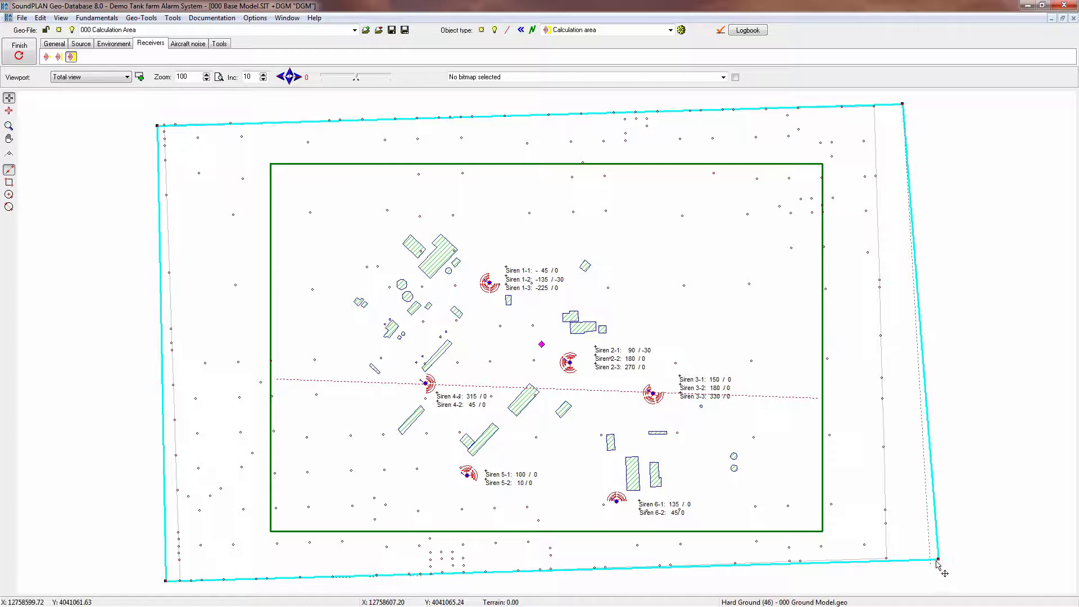
left_click(896, 572)
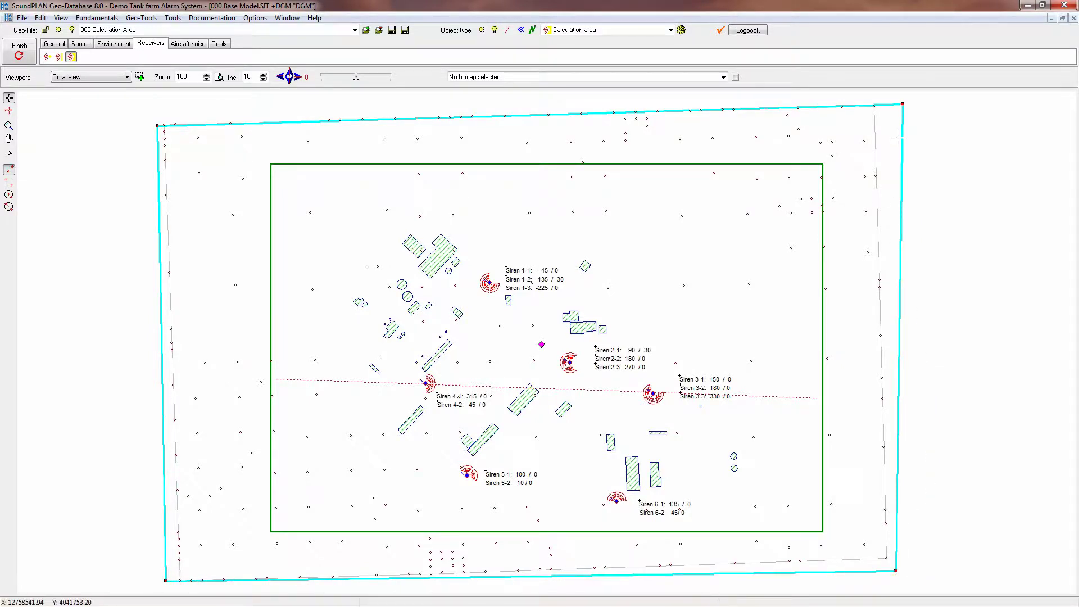
double_click(905, 106)
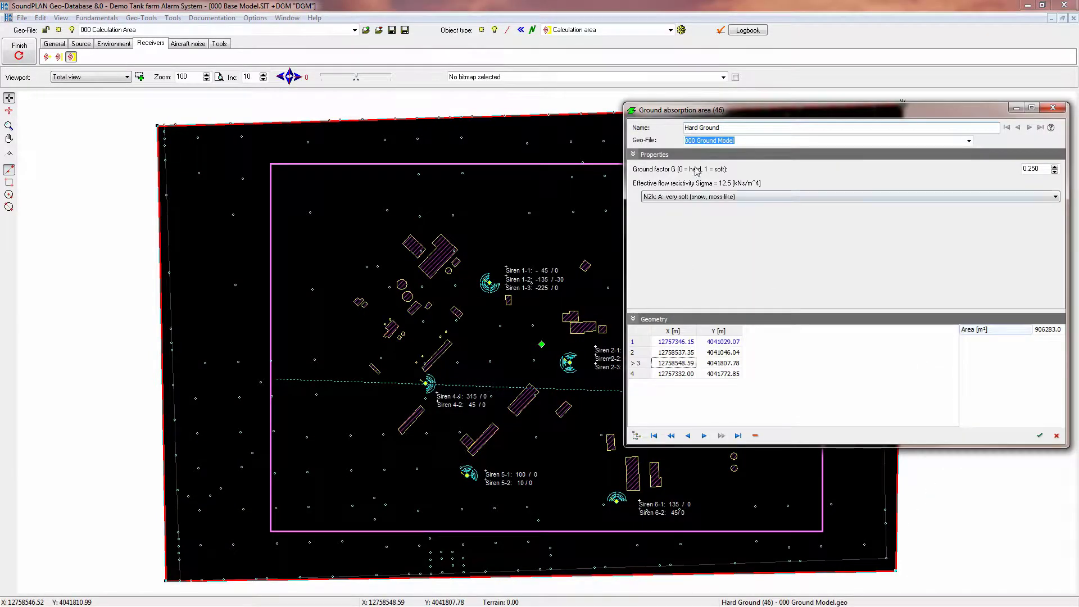
left_click_drag(828, 117, 521, 115)
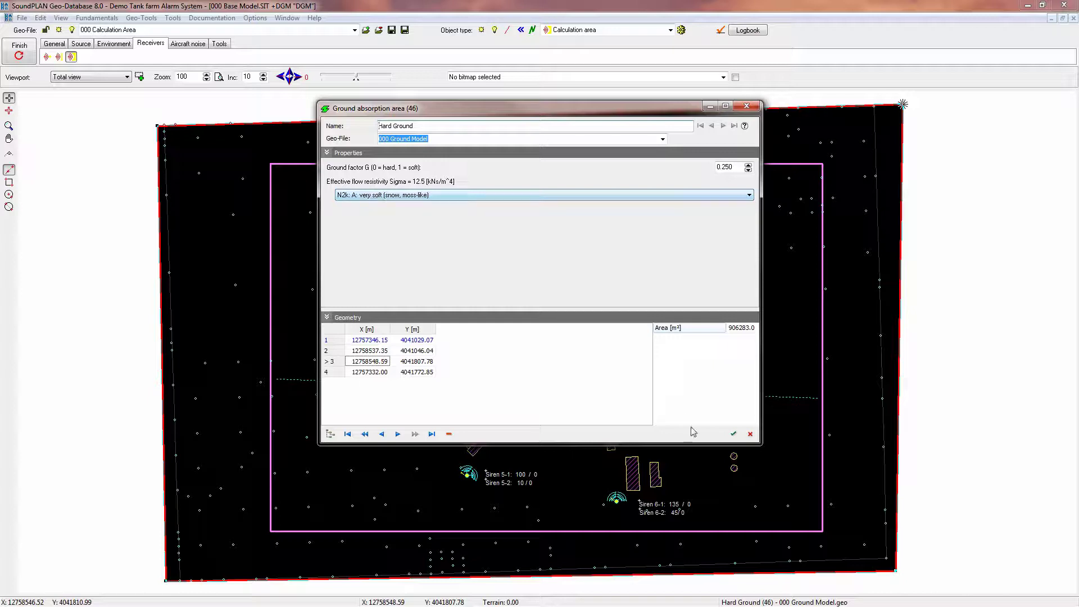
left_click(389, 195)
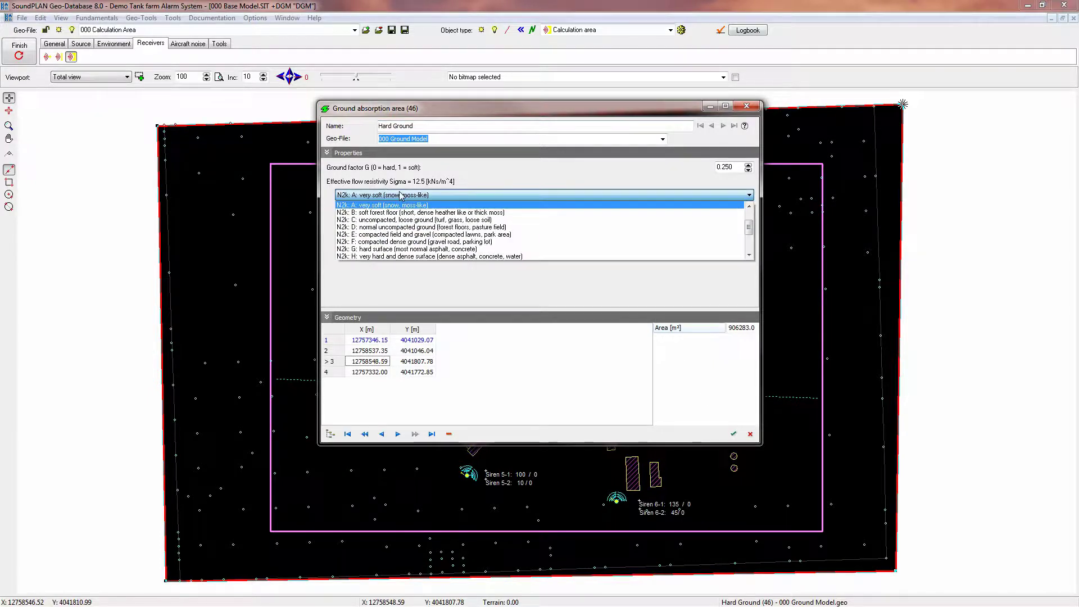
left_click(416, 234)
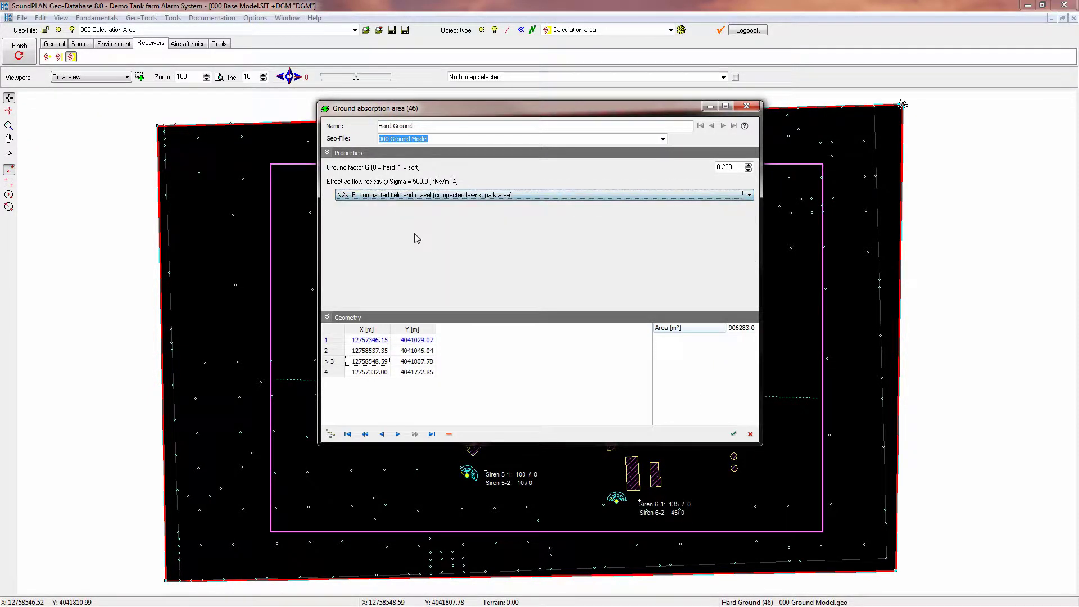
left_click(485, 197)
scroll(477, 215, "up", 2)
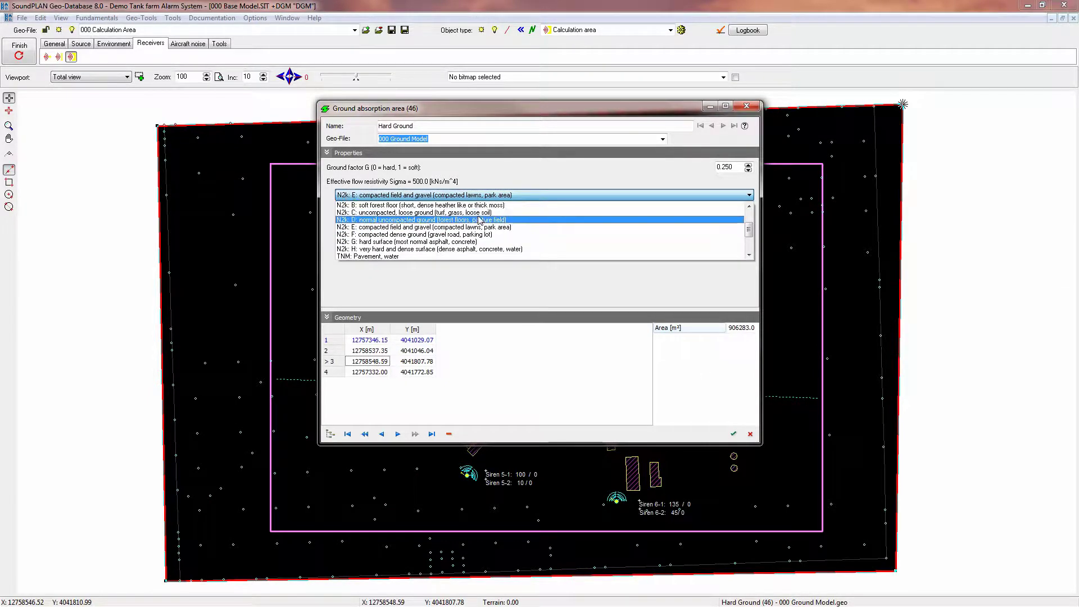
scroll(474, 218, "up", 2)
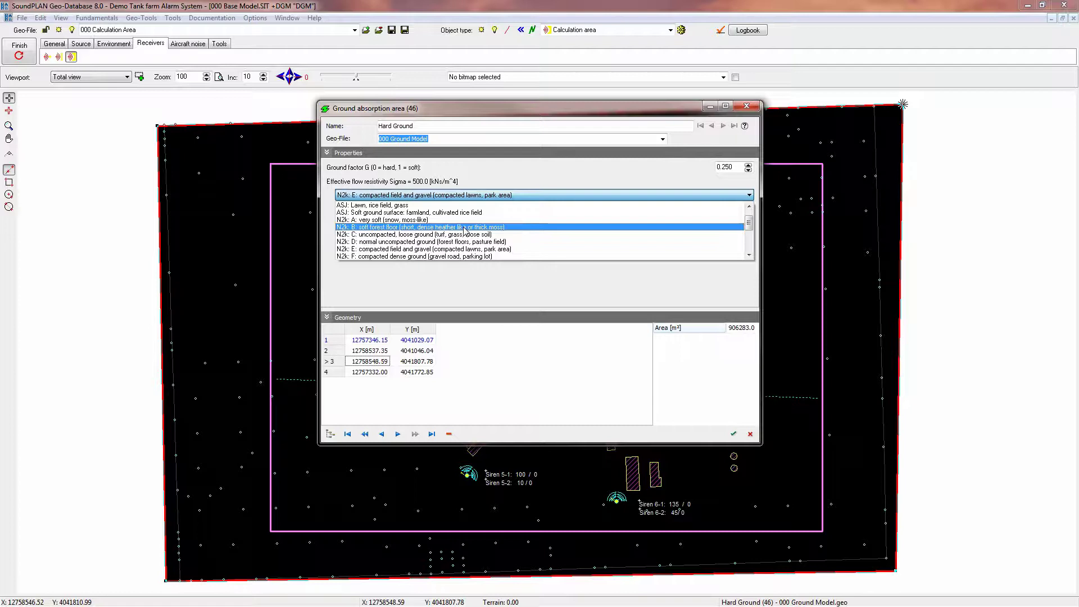
left_click(462, 228)
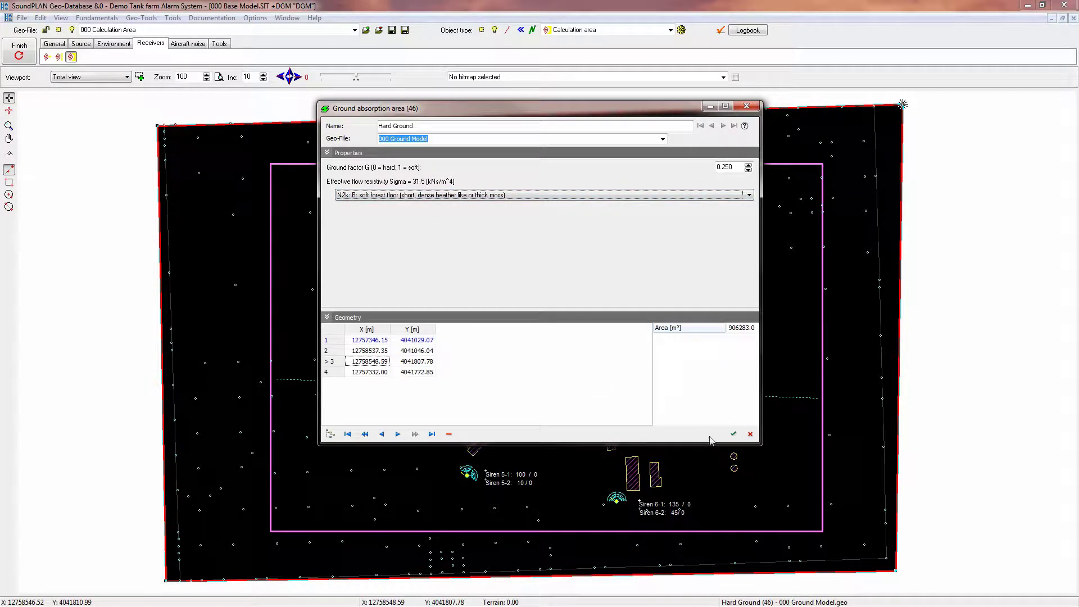
left_click(733, 433)
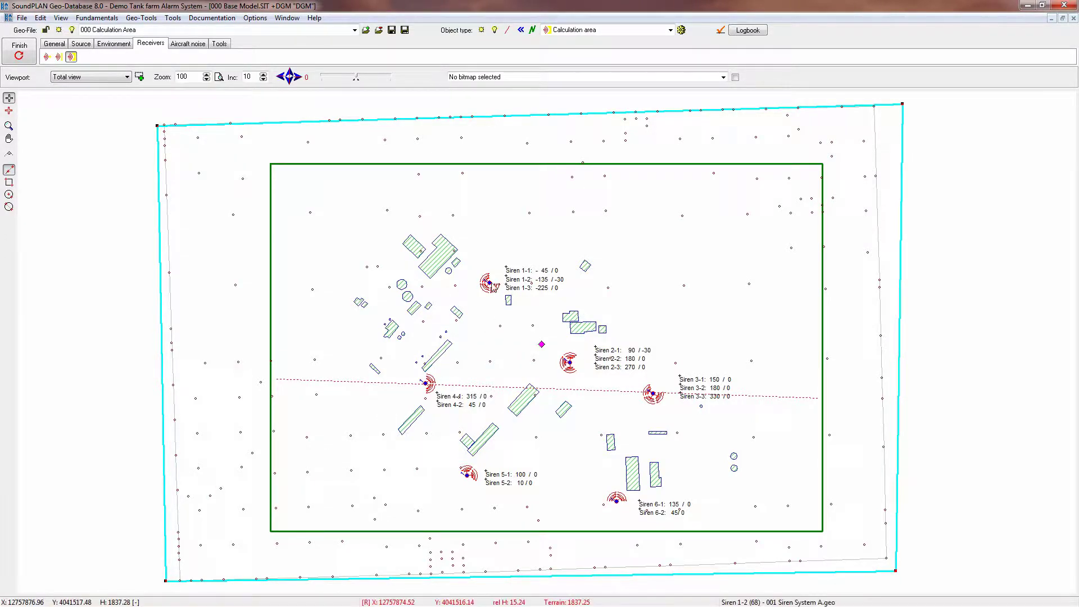
Open the properties of Siren 1-1 from the overlapping sirens near the plan centre.
left_click(492, 285)
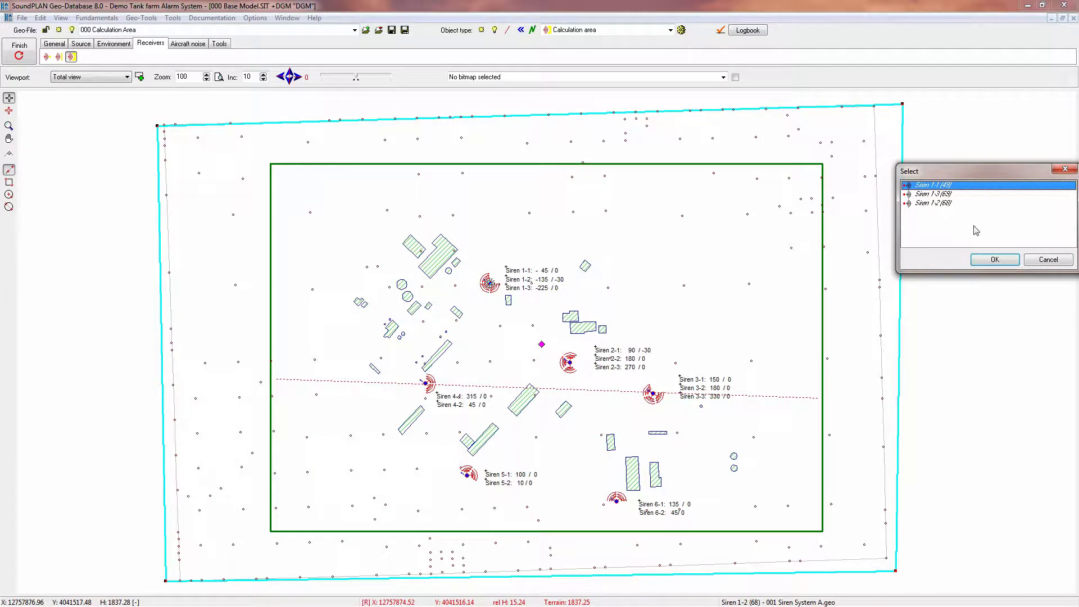
left_click_drag(949, 173, 670, 183)
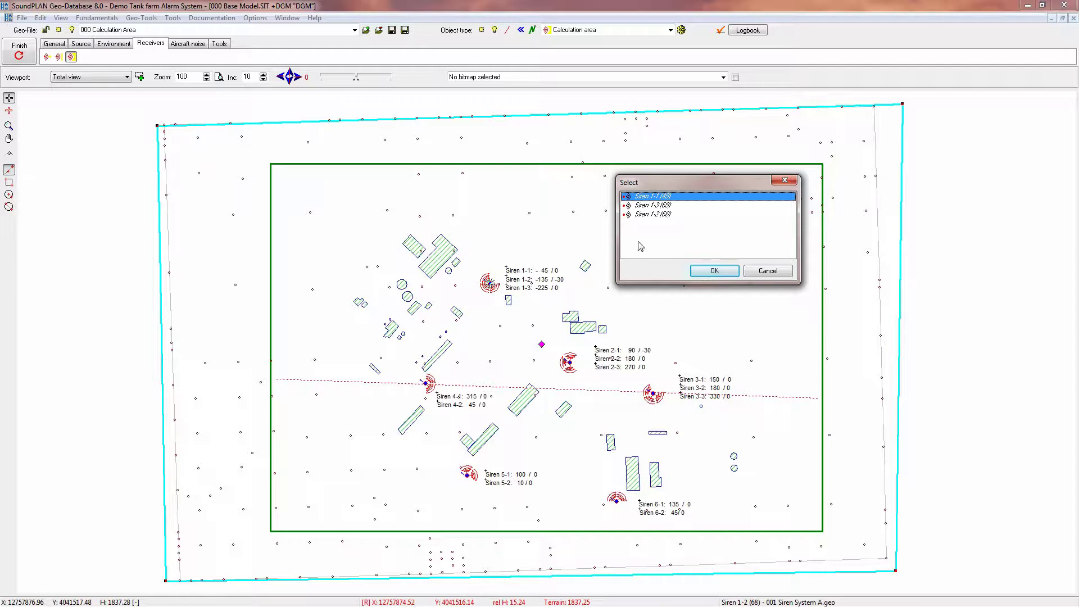
left_click(654, 214)
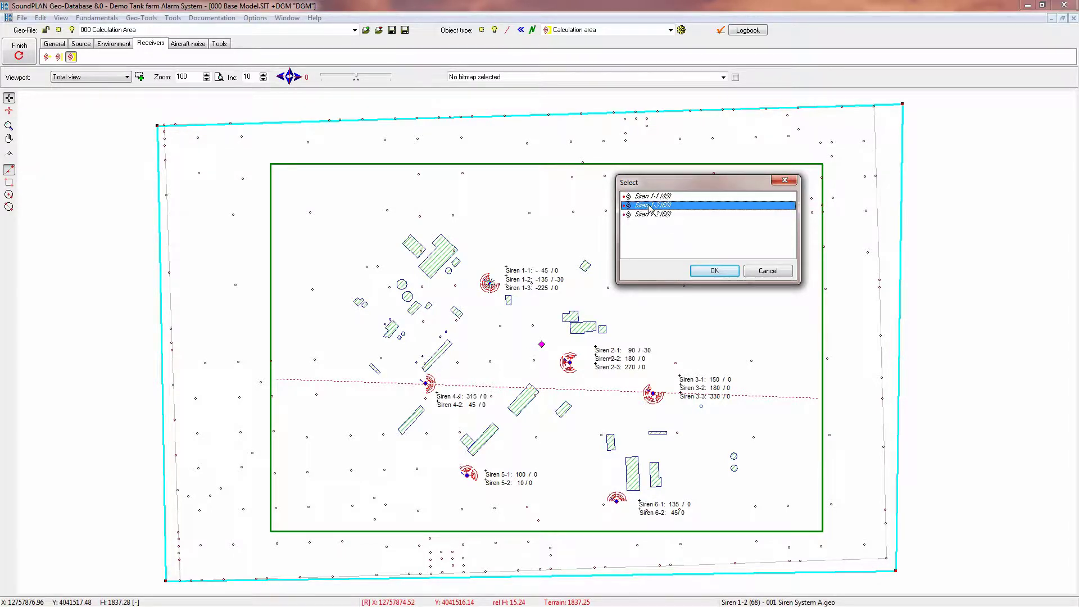
left_click(651, 197)
double_click(651, 199)
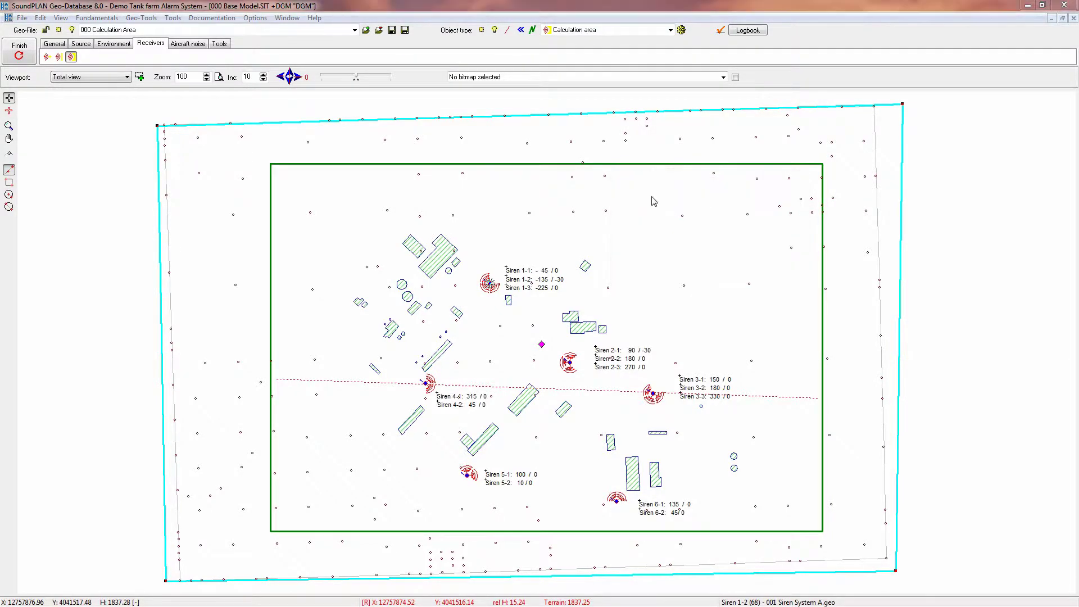
left_click_drag(108, 45, 129, 90)
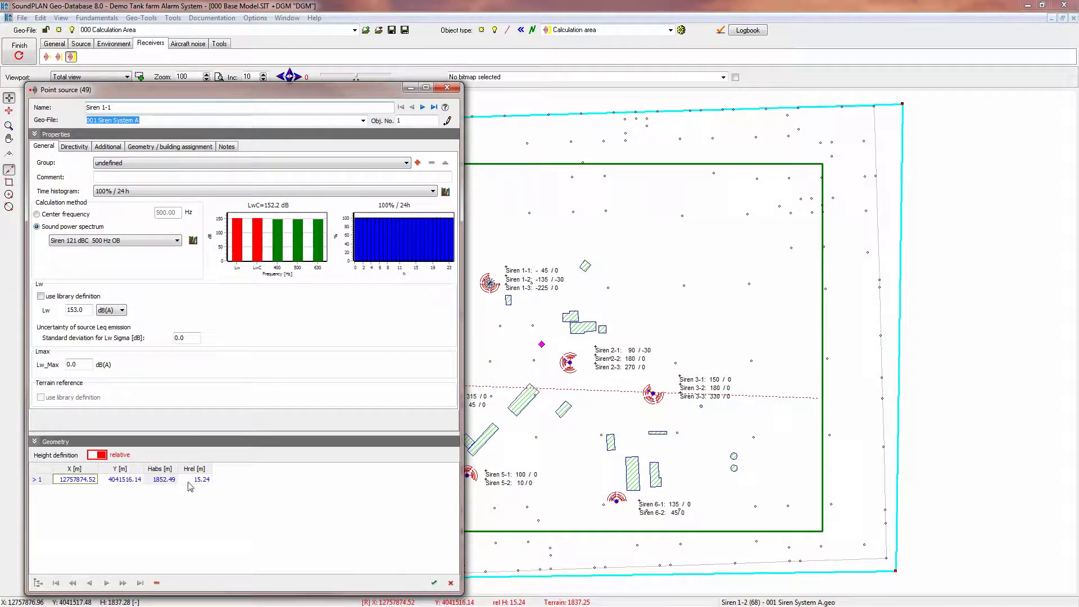
double_click(202, 480)
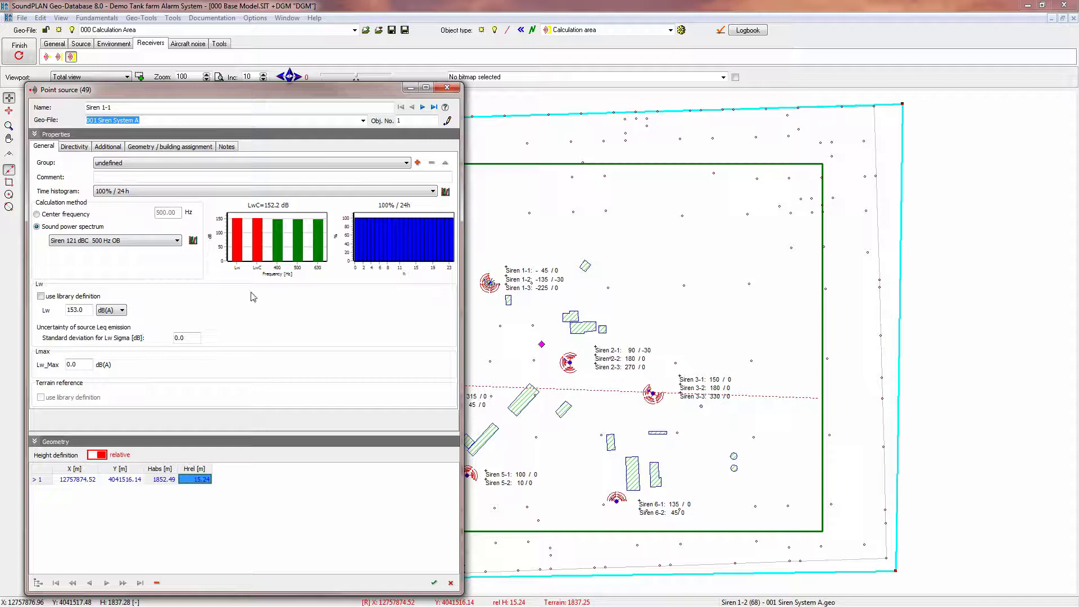
Set Siren 1-1's horn directivity rotation around the z-axis to -47° and confirm.
left_click(84, 147)
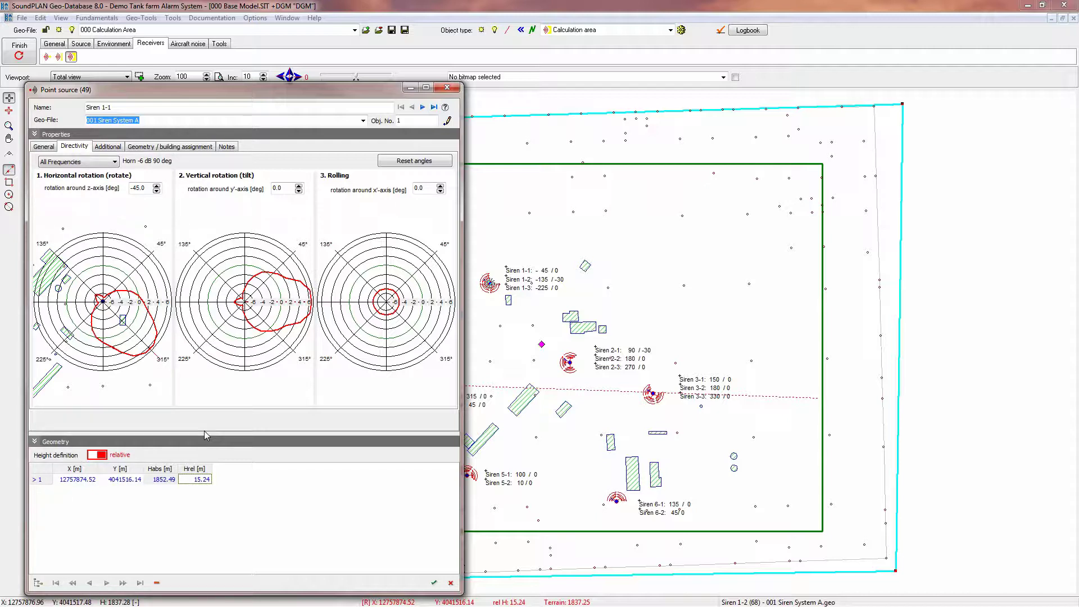
left_click(157, 192)
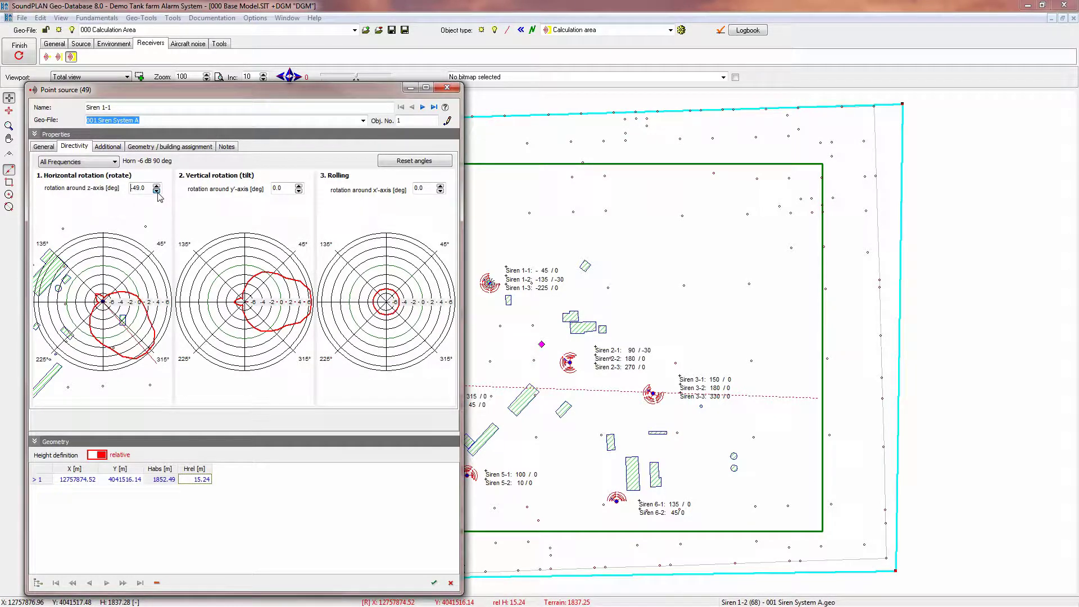
left_click(156, 191)
left_click(156, 191)
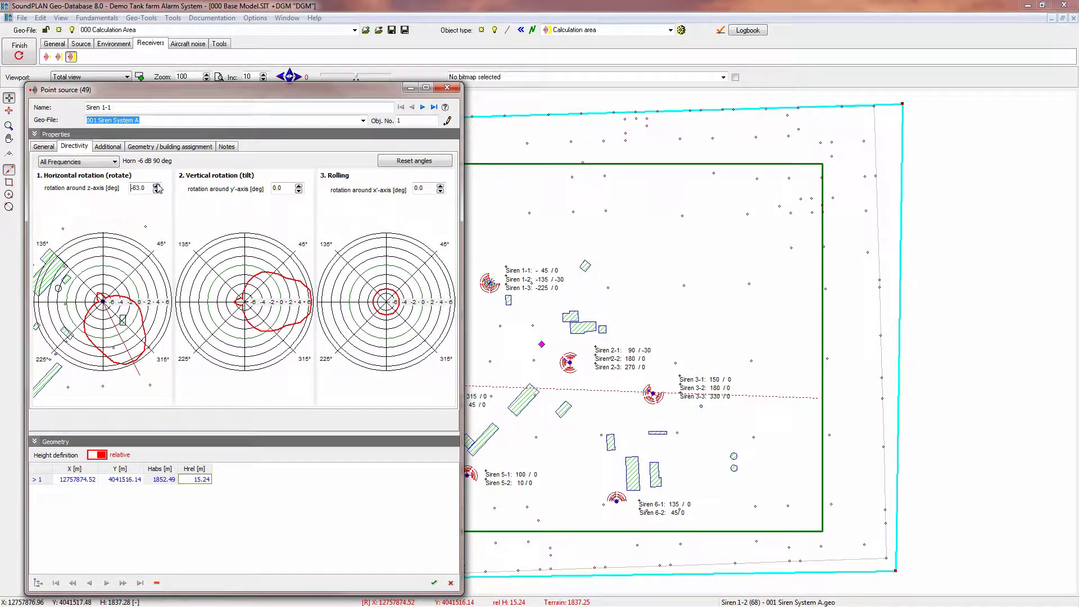
left_click(156, 185)
left_click(157, 185)
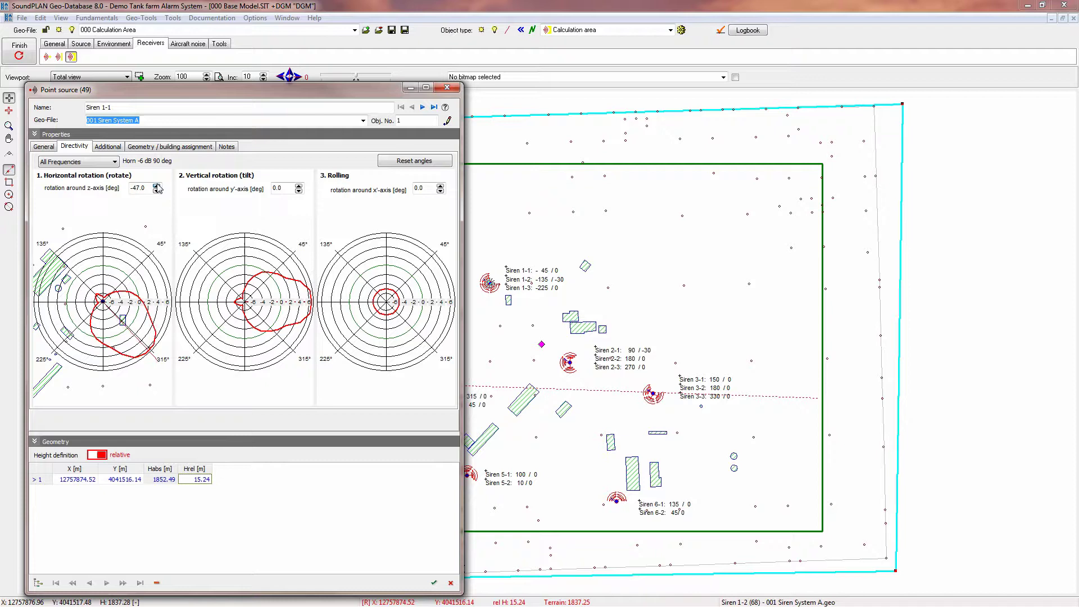
left_click(157, 186)
left_click(157, 186)
left_click(157, 192)
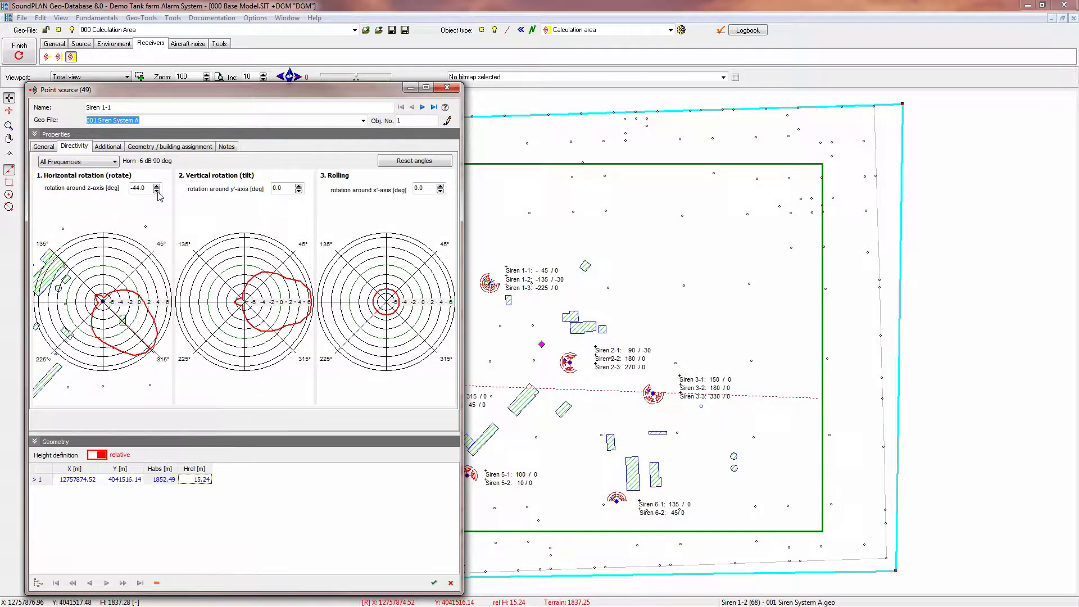
left_click(156, 192)
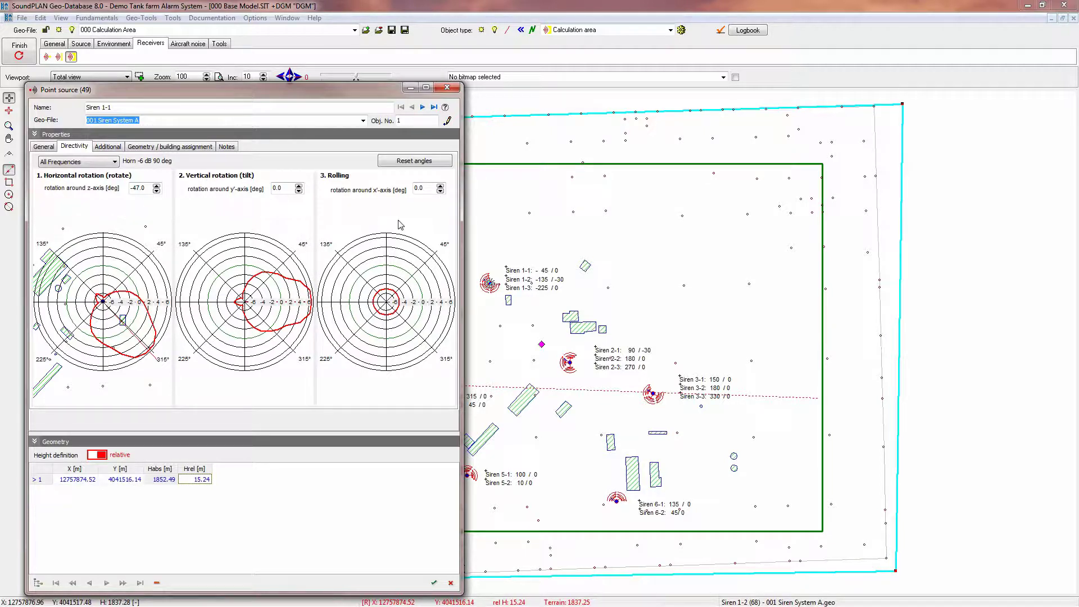
left_click(433, 583)
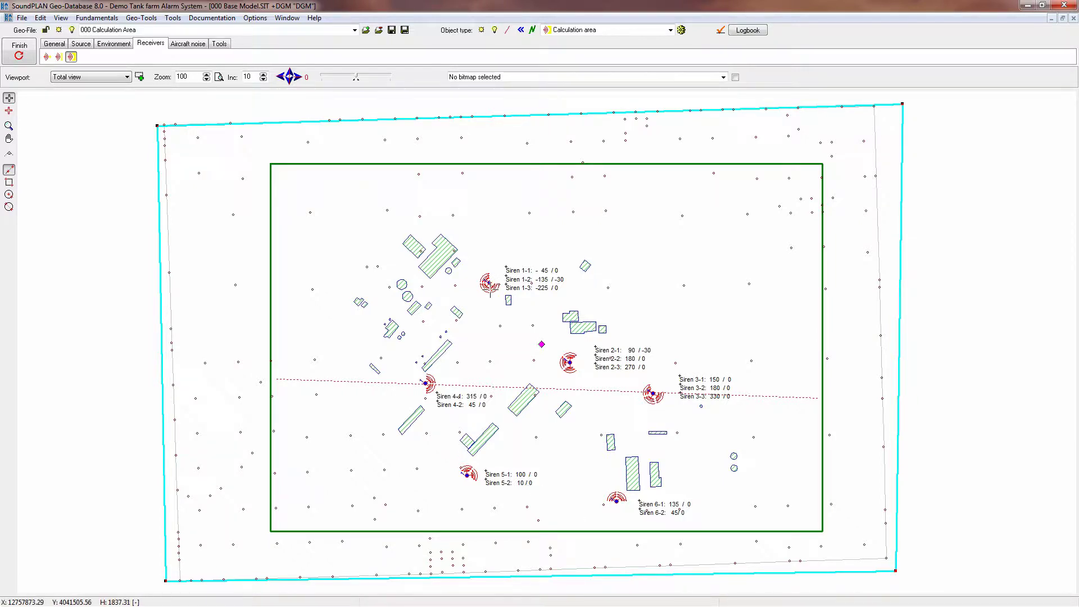
Open Siren 1-1's general properties and create a new source group, Group 1, for it.
left_click(490, 285)
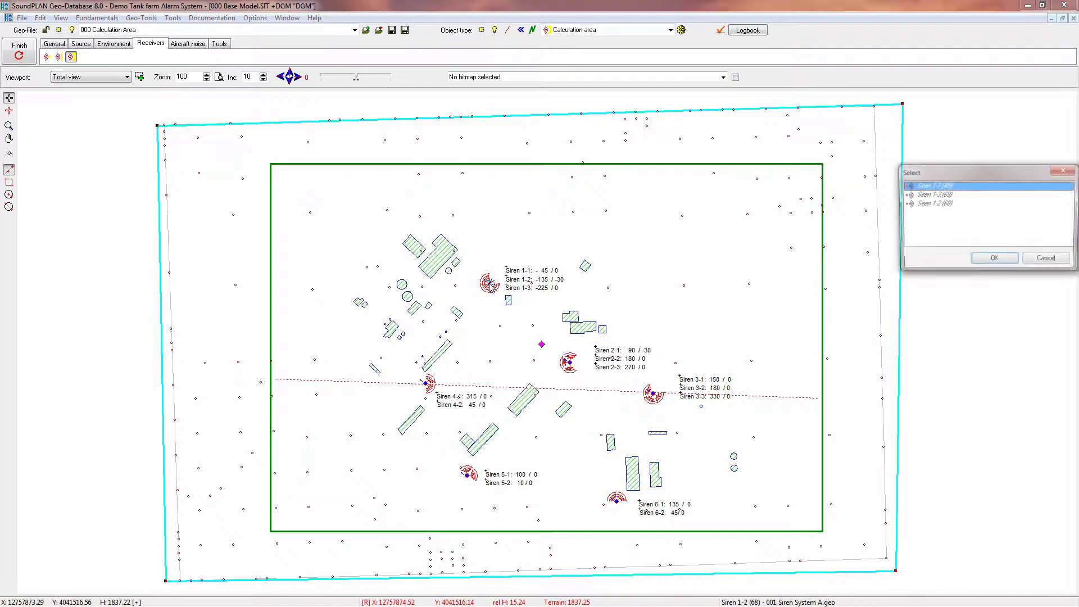
left_click(994, 258)
left_click(46, 147)
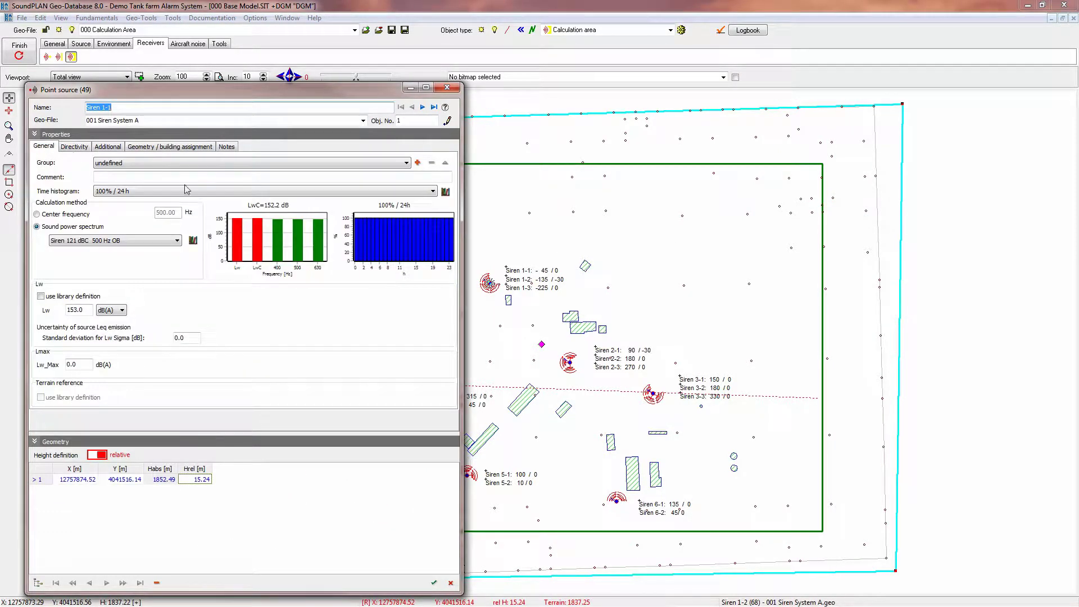
left_click(128, 163)
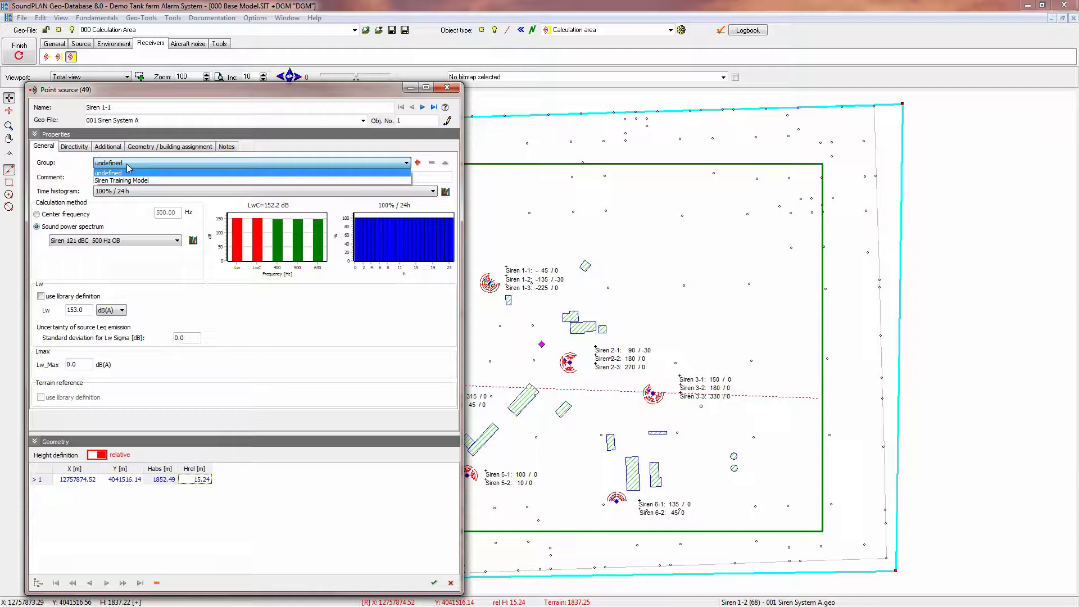
left_click(127, 173)
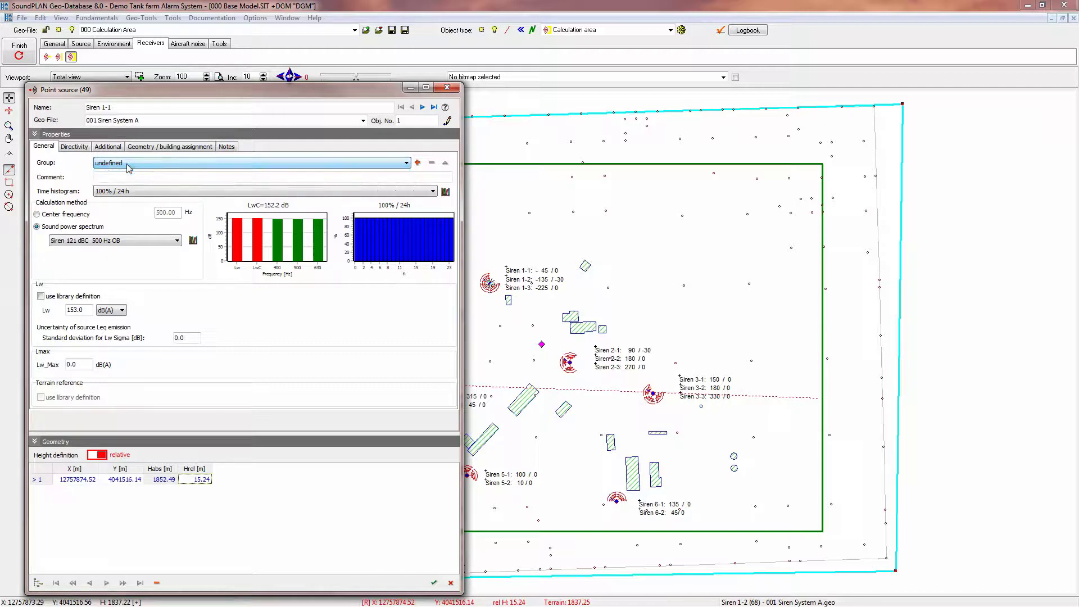
left_click(419, 163)
type("Group 1")
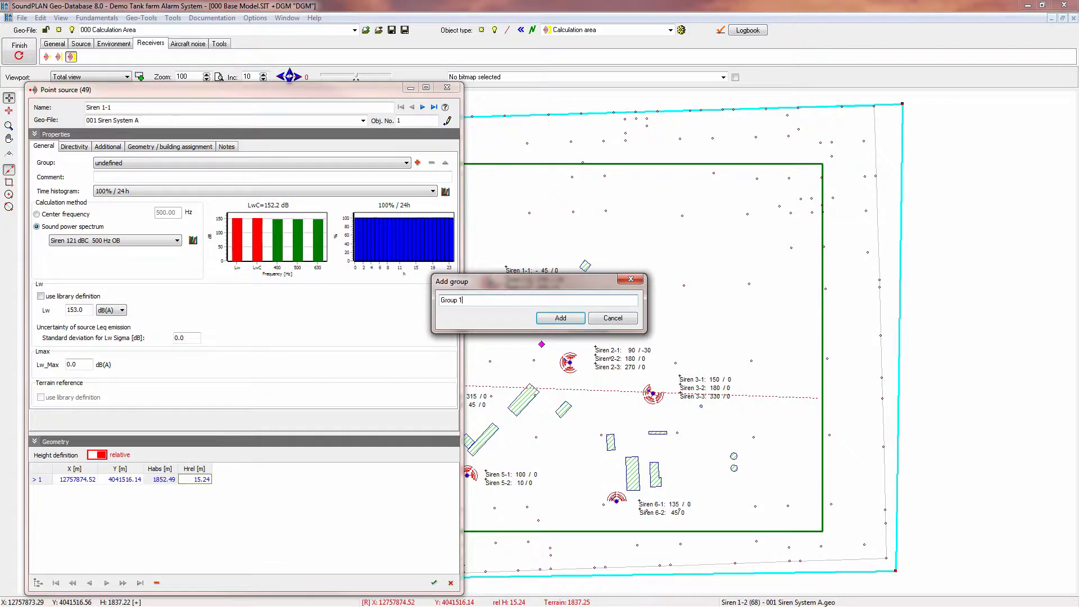
key("Return")
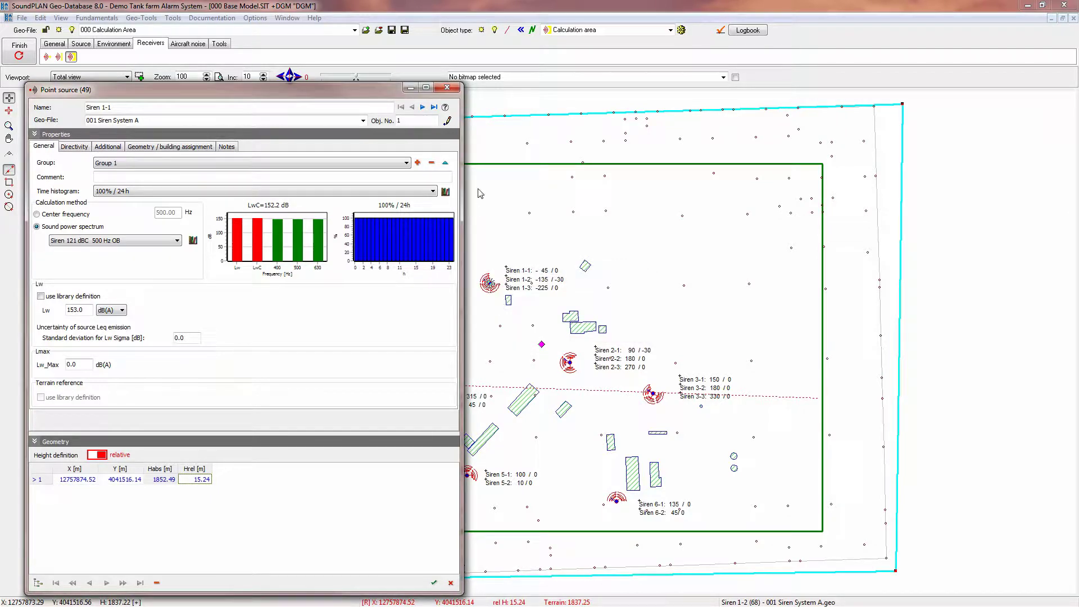
Assign Sirens 1-2 and 1-3 to Group 1.
left_click(422, 107)
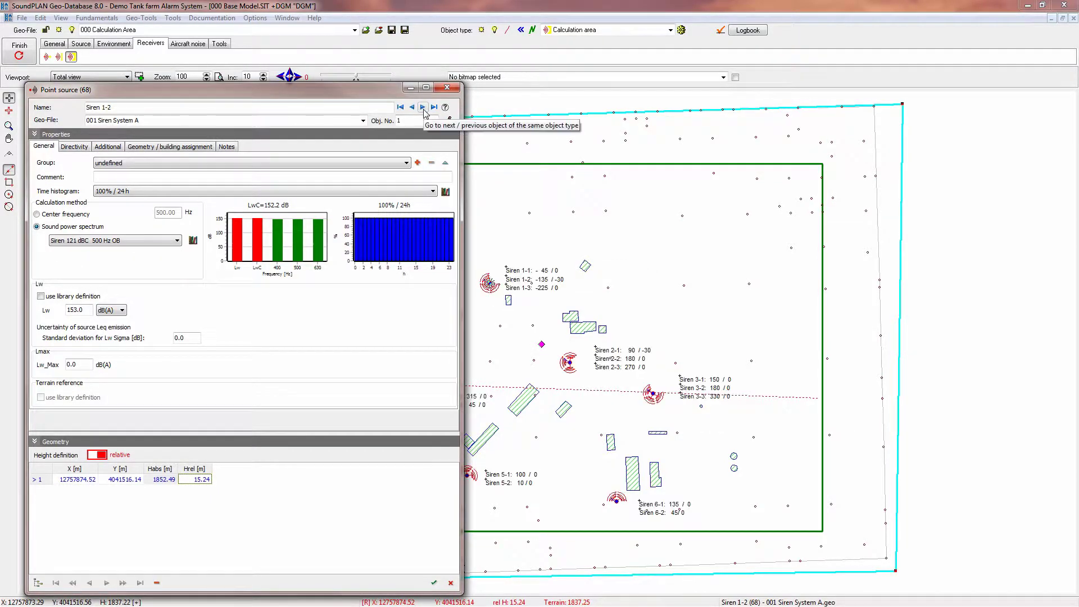
left_click(253, 163)
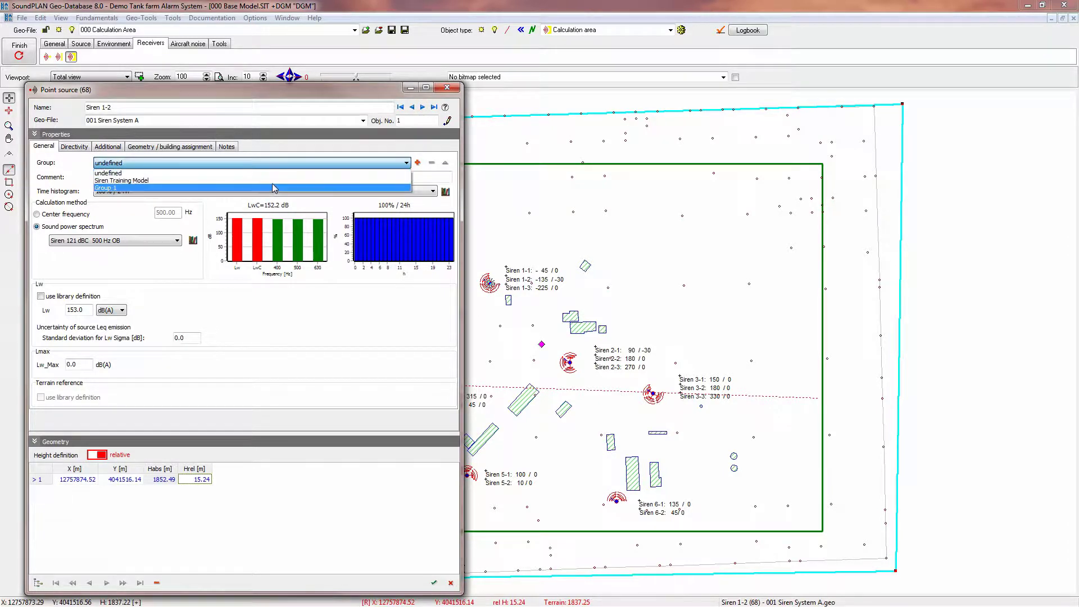
left_click(278, 177)
left_click(422, 107)
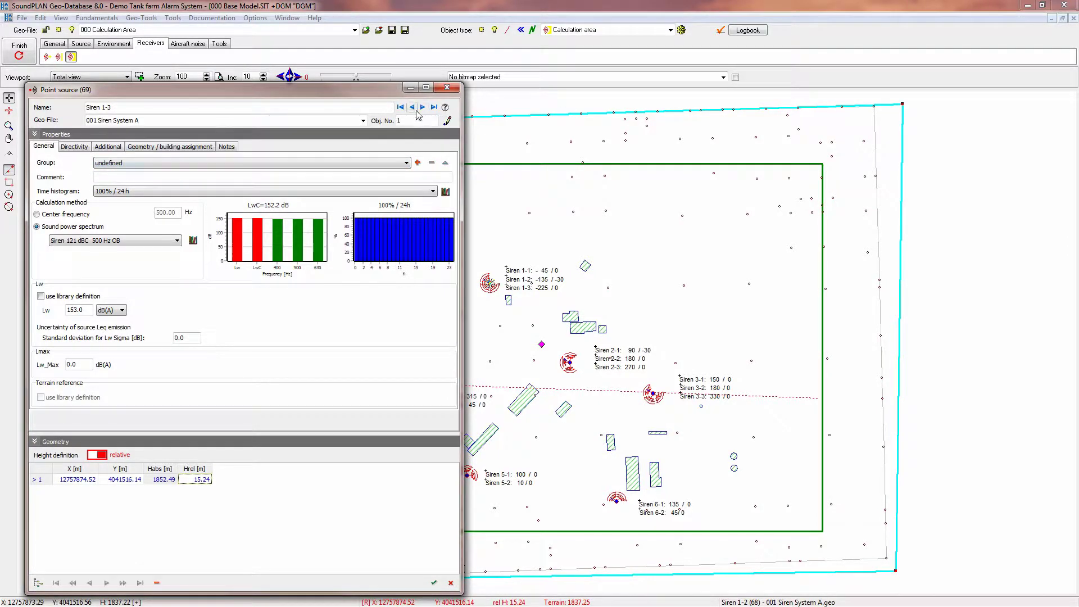
left_click(217, 163)
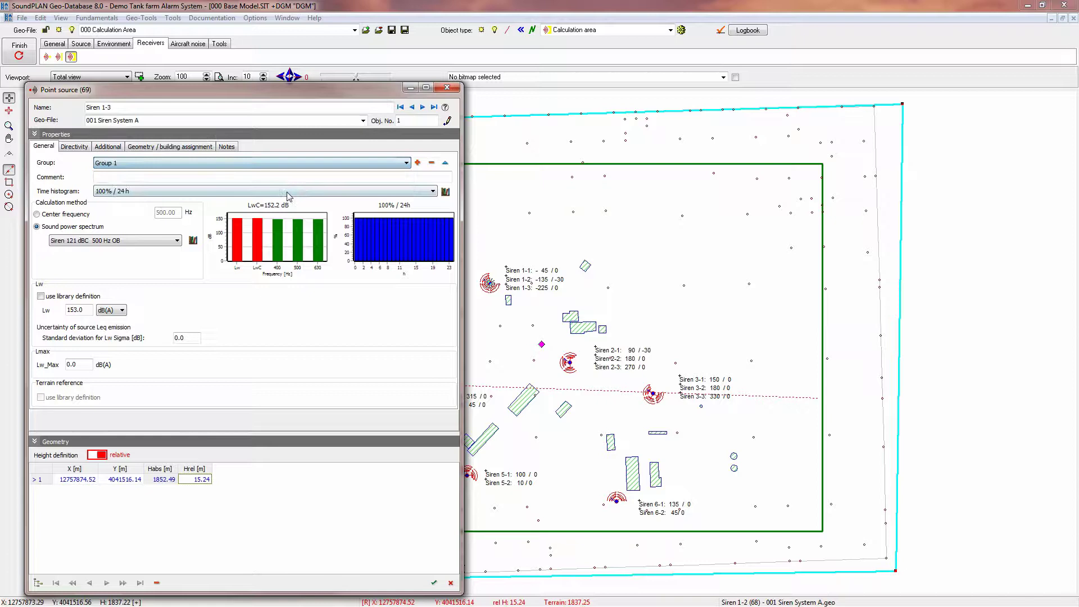
Create Group 2 for Siren 2-1 and assign Sirens 2-2 and 2-3 to it.
left_click(422, 108)
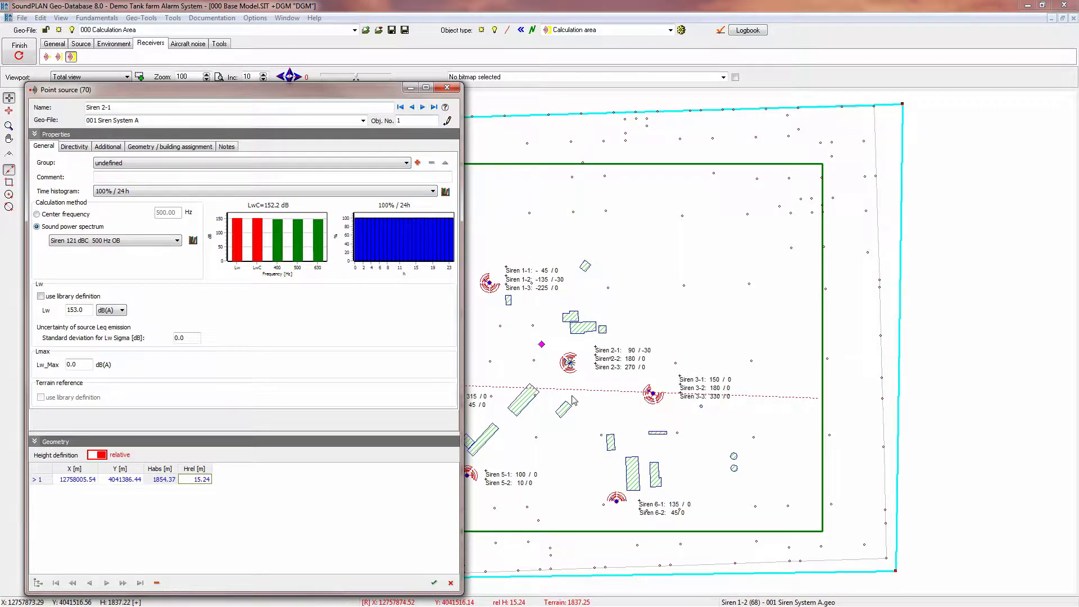
left_click(417, 162)
type("Group")
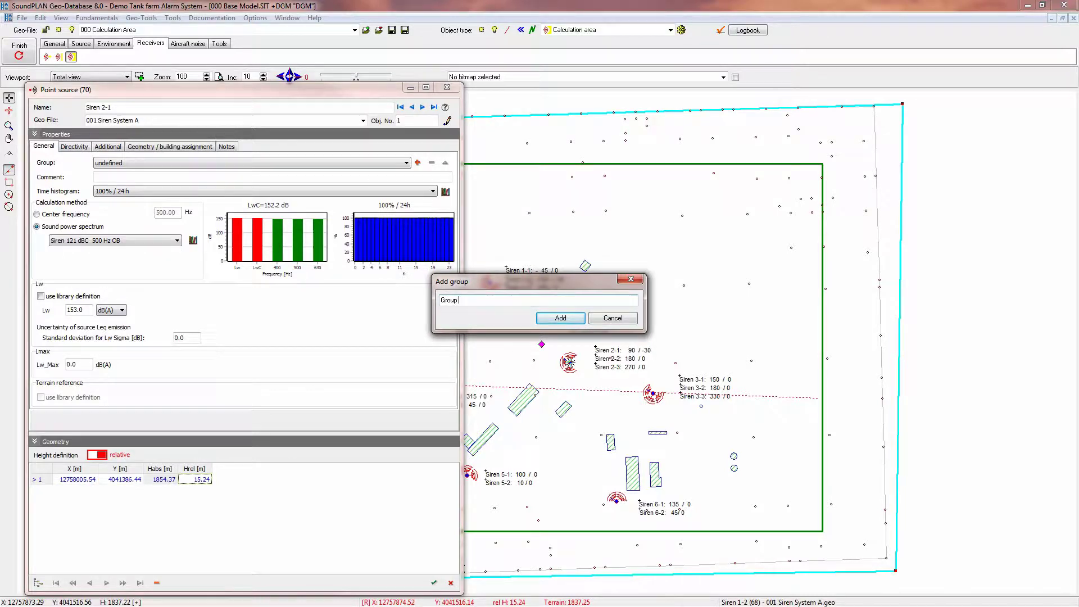
type("2")
key("Return")
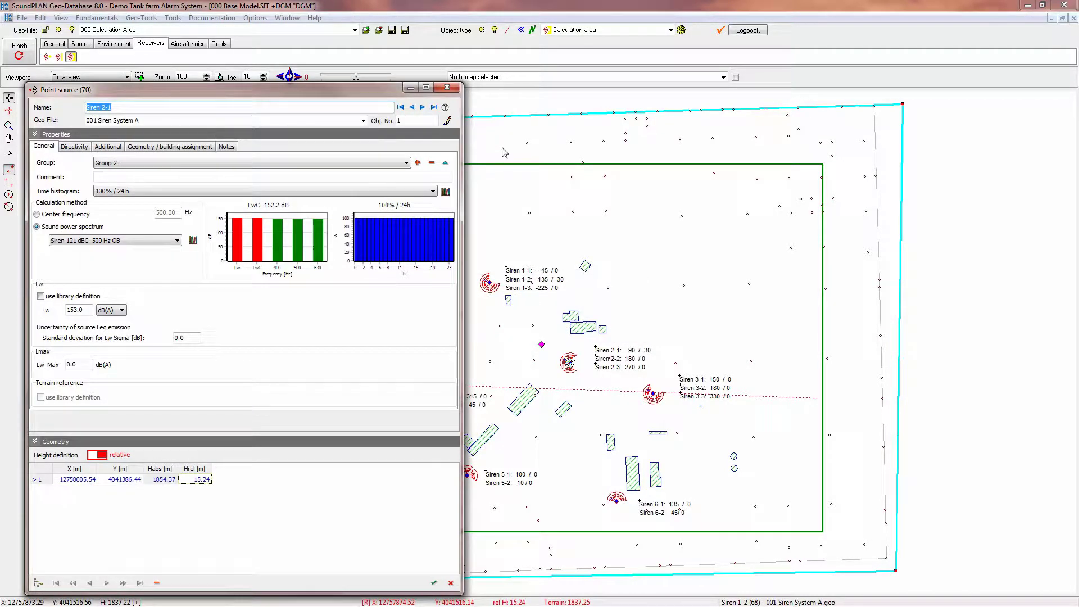
left_click(421, 106)
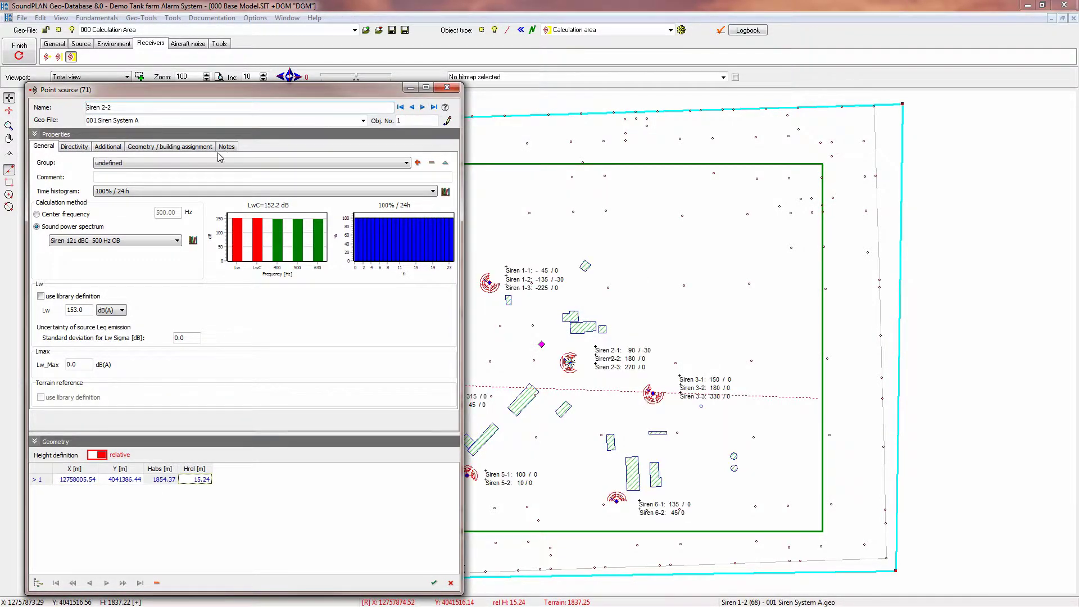
left_click(254, 163)
left_click(253, 192)
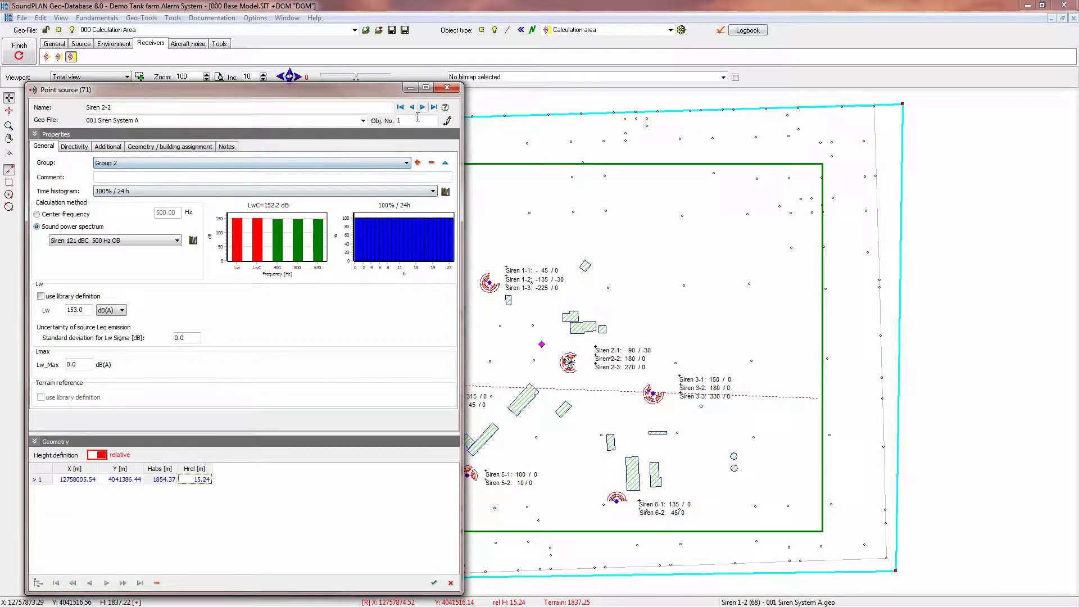
left_click(422, 107)
left_click(253, 163)
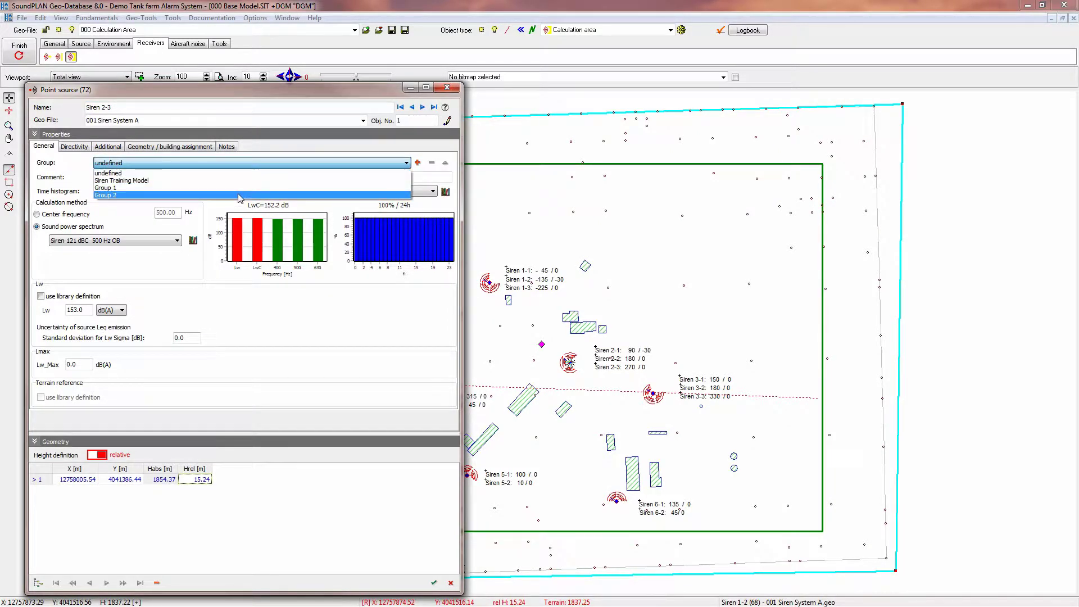
left_click(240, 196)
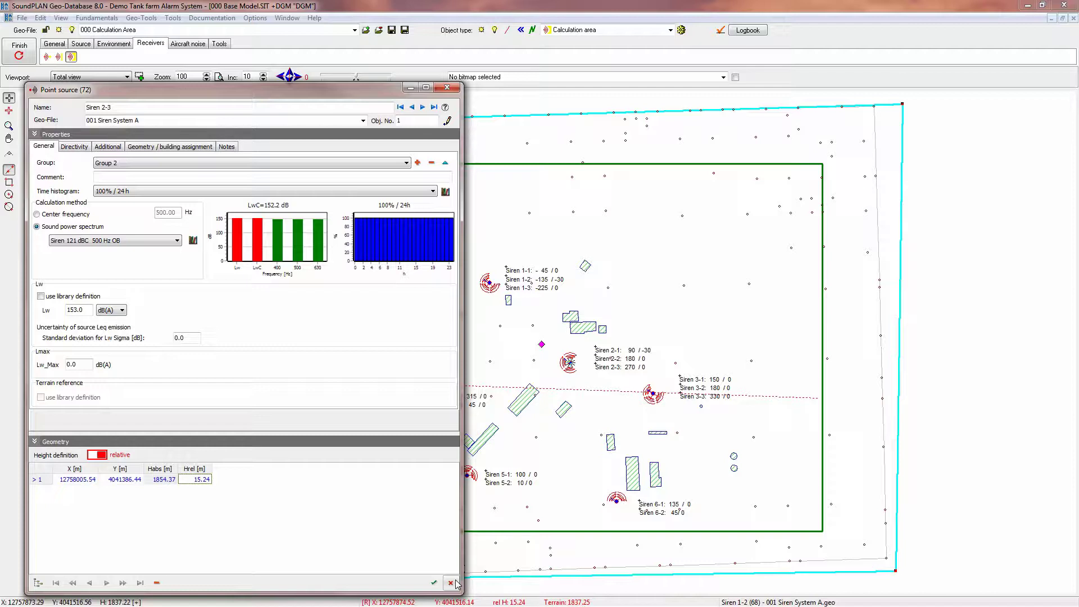
Close Siren 2-3's properties and save the situation.
left_click(436, 582)
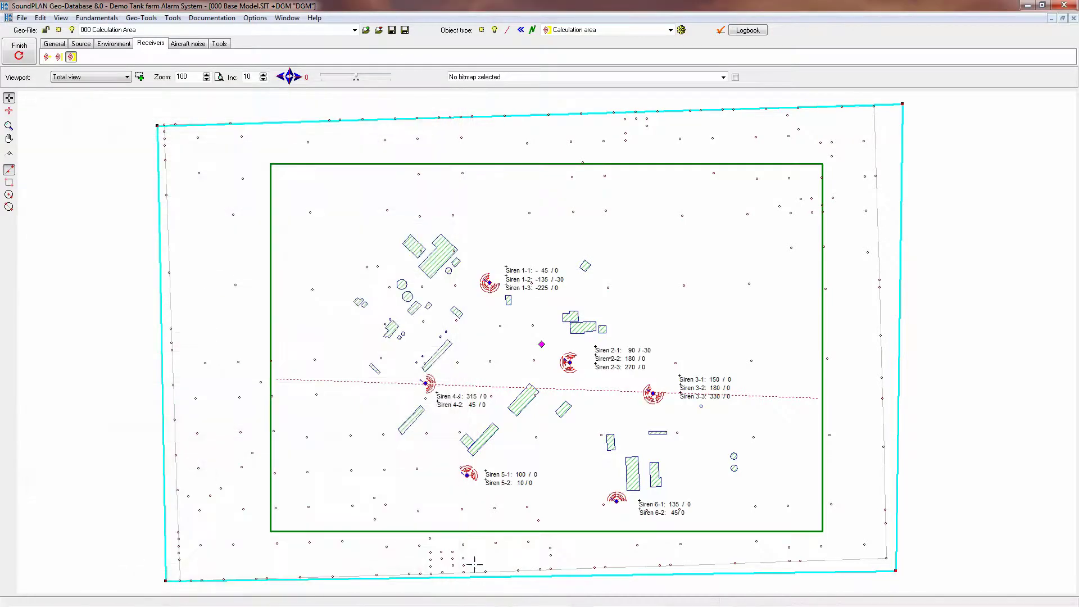
left_click(22, 18)
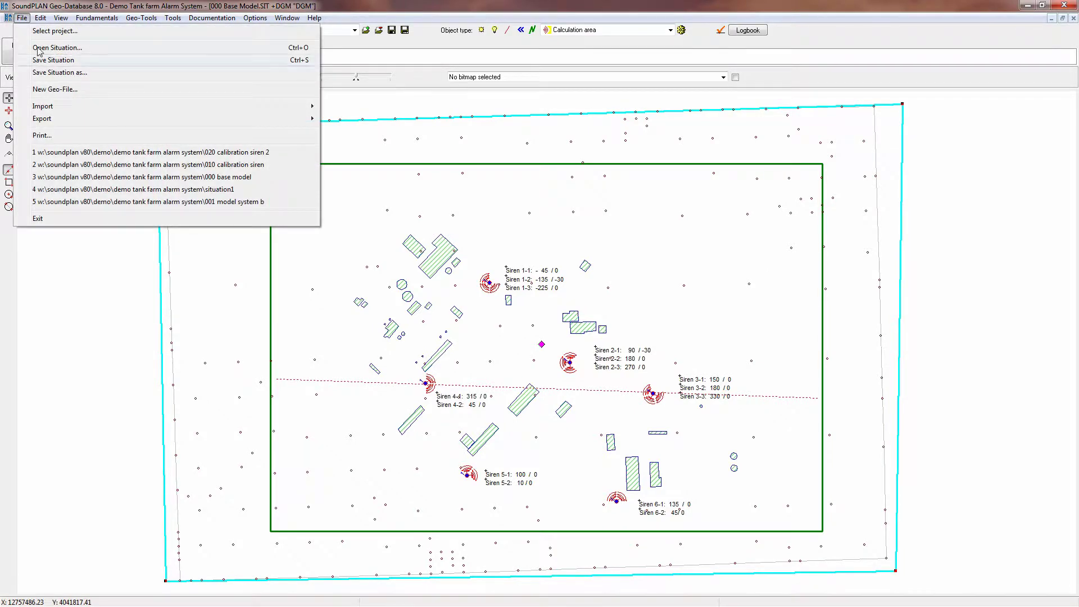
left_click(54, 61)
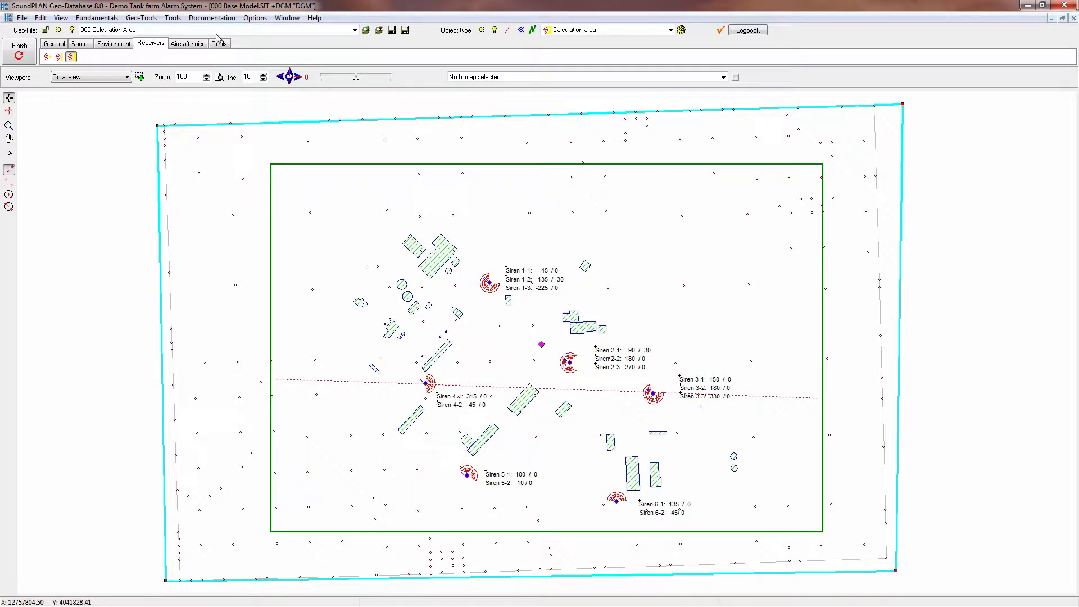
Show only the current Geo-File's objects and review Ground Model, Buildings Structures and Topo Data GE, then exit.
left_click(62, 18)
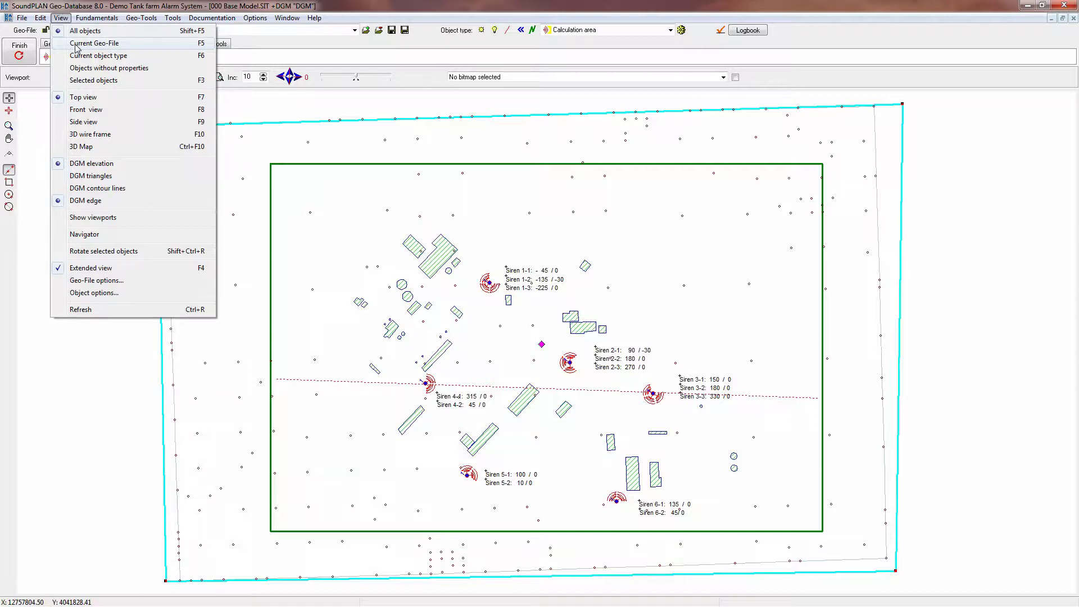
left_click(94, 44)
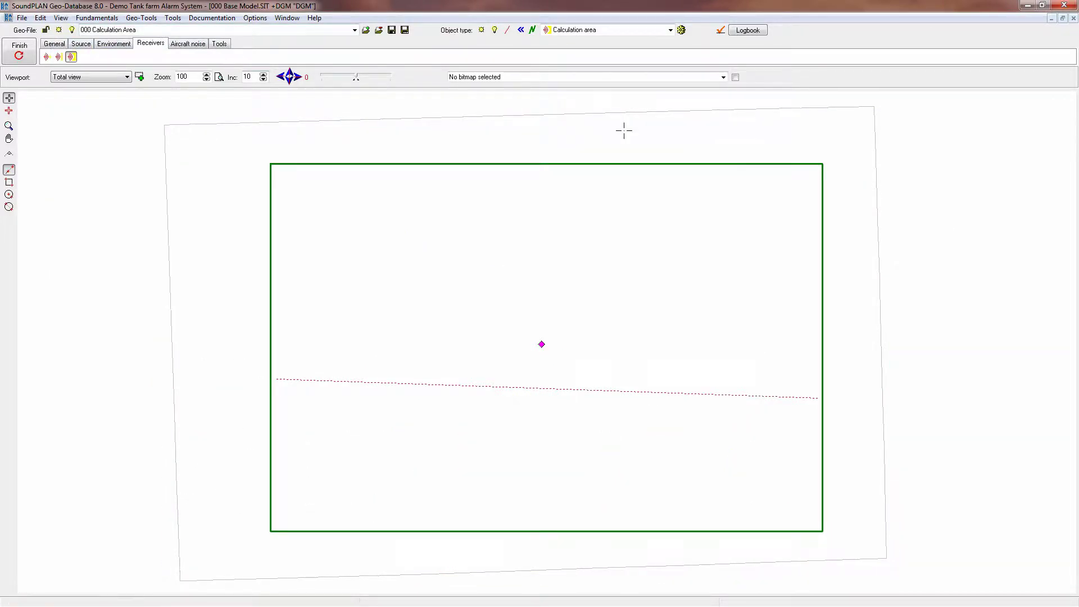
left_click(163, 29)
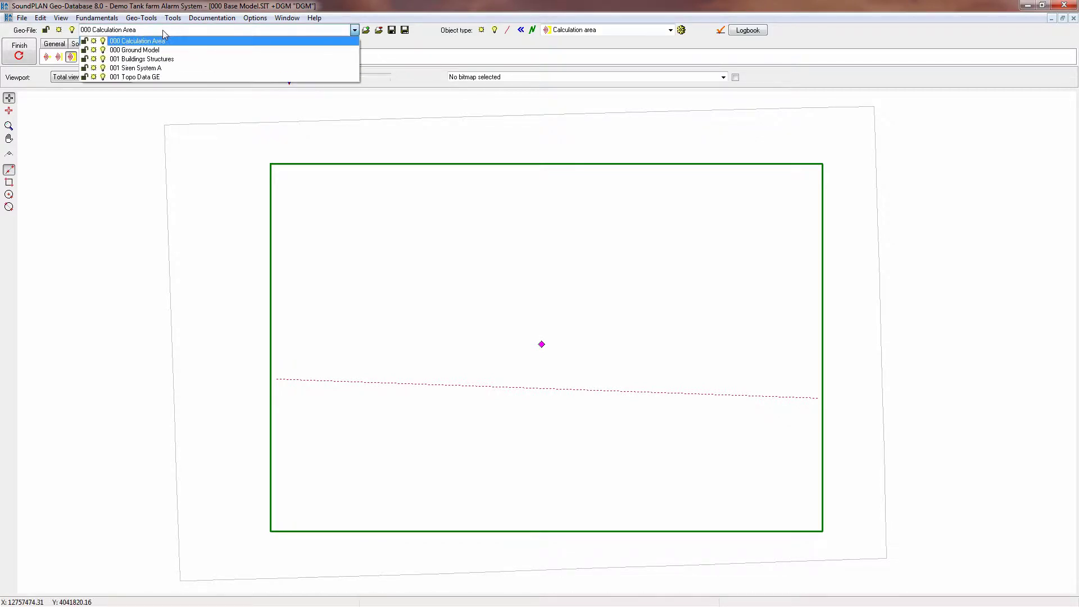
left_click(136, 50)
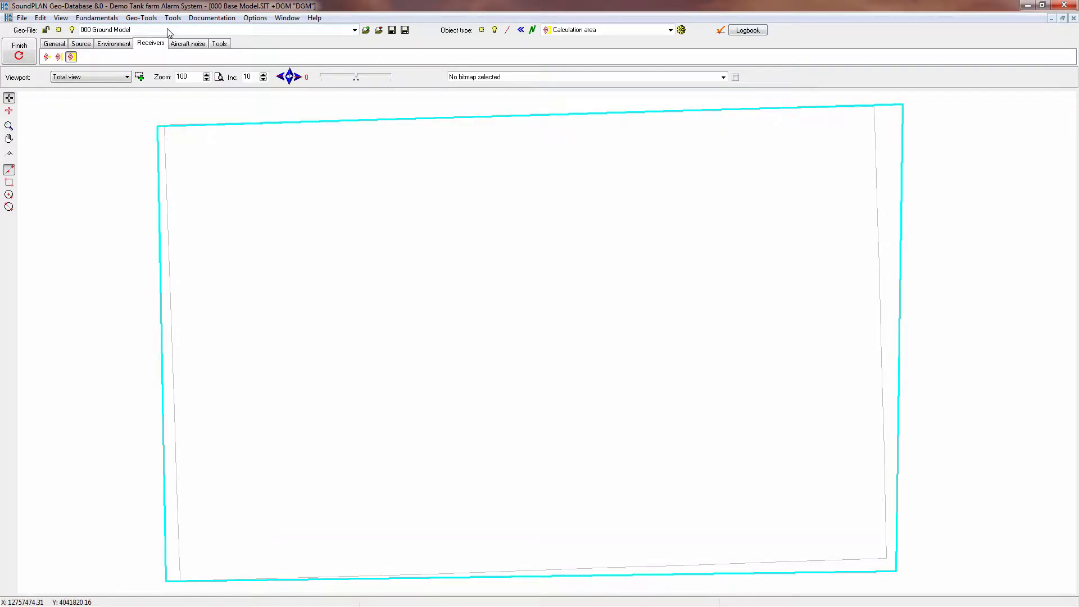
left_click(163, 31)
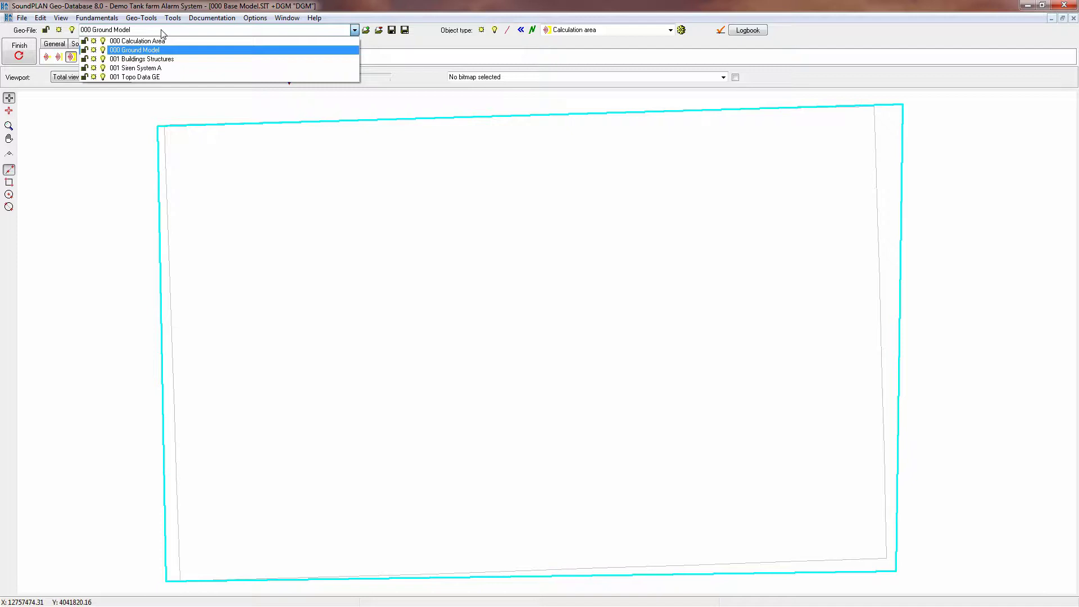
left_click(142, 59)
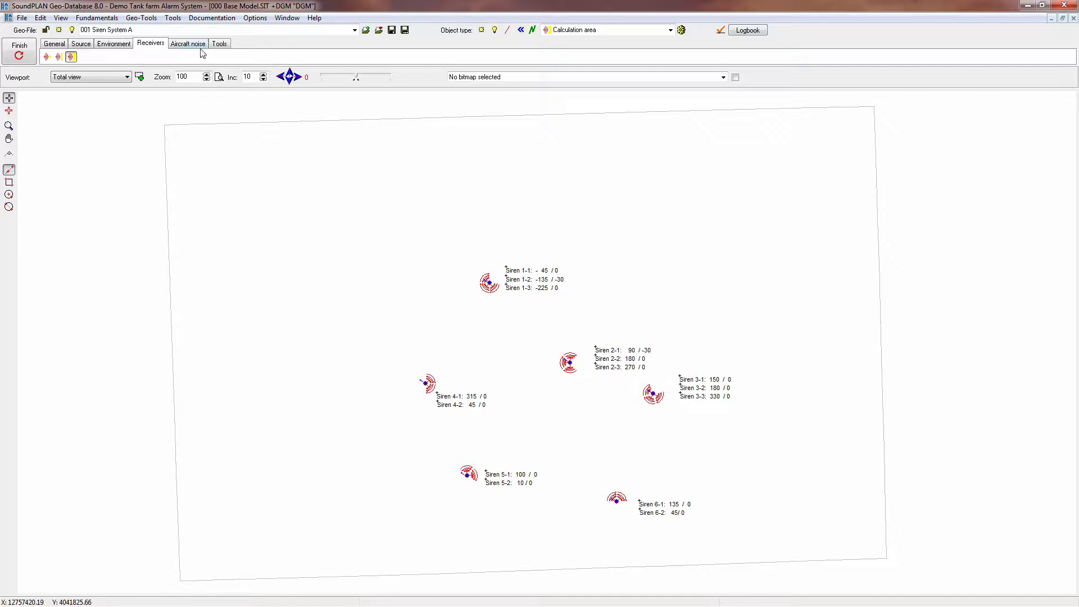
left_click(166, 31)
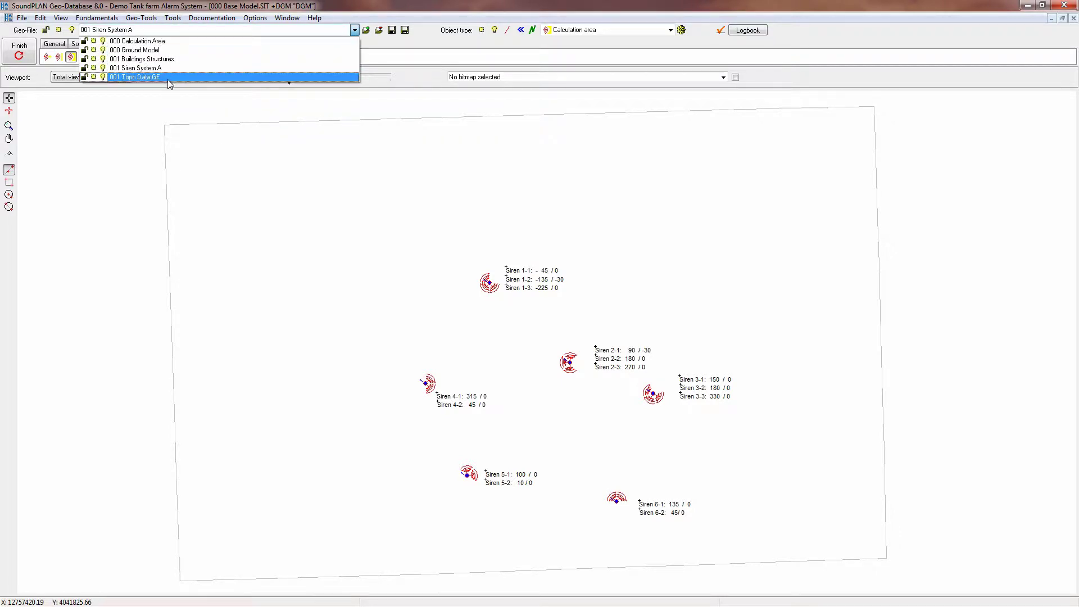
left_click(119, 84)
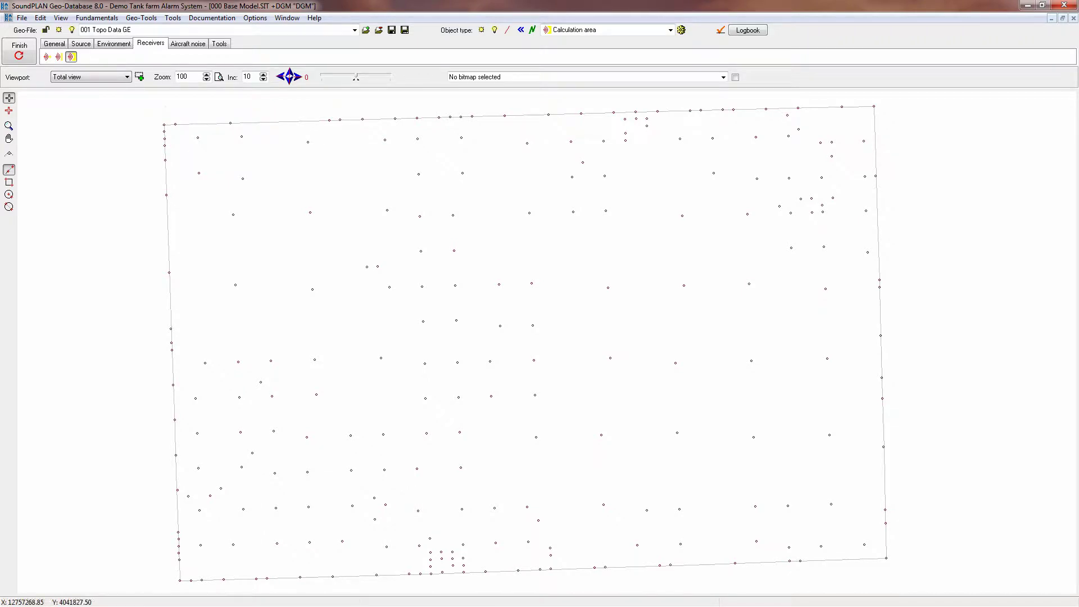
left_click(21, 18)
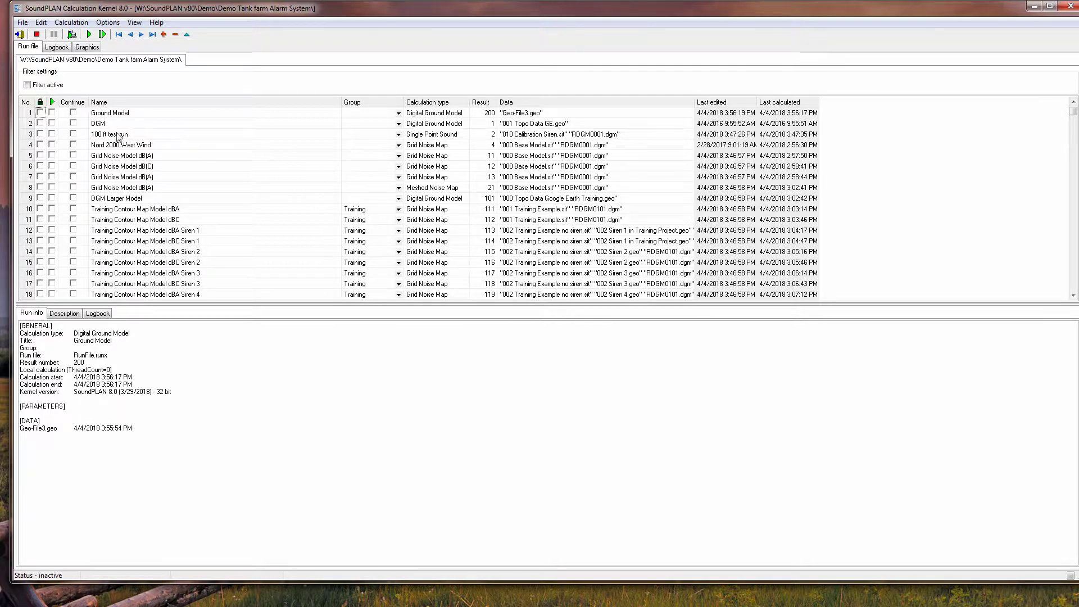
Review the Ground Model, DGM, 100 ft test, Nord 2000, siren training and Concawe West Wind runs.
left_click(122, 113)
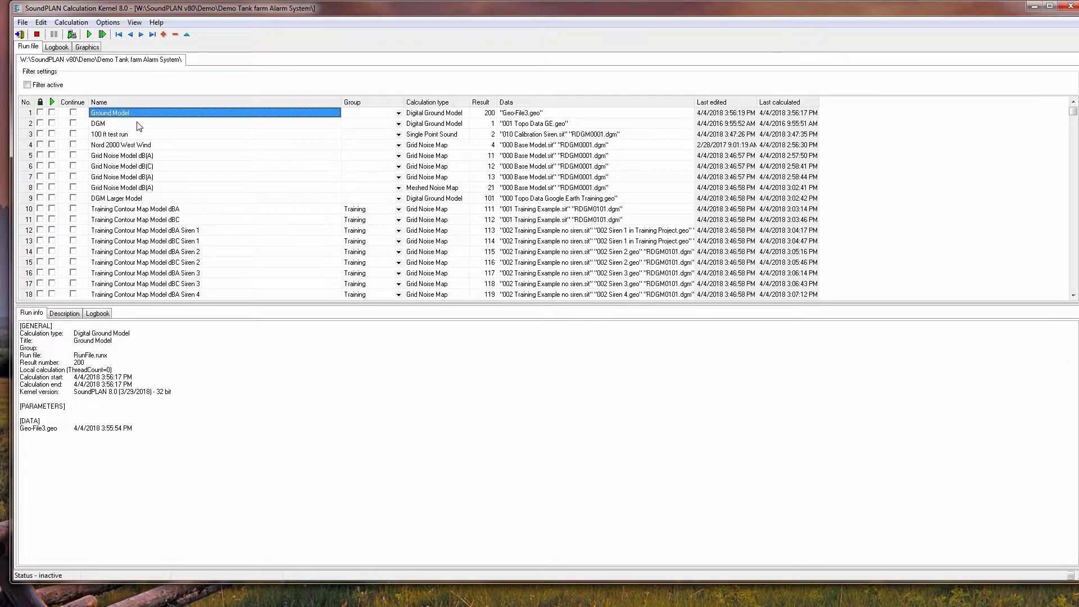
left_click(138, 125)
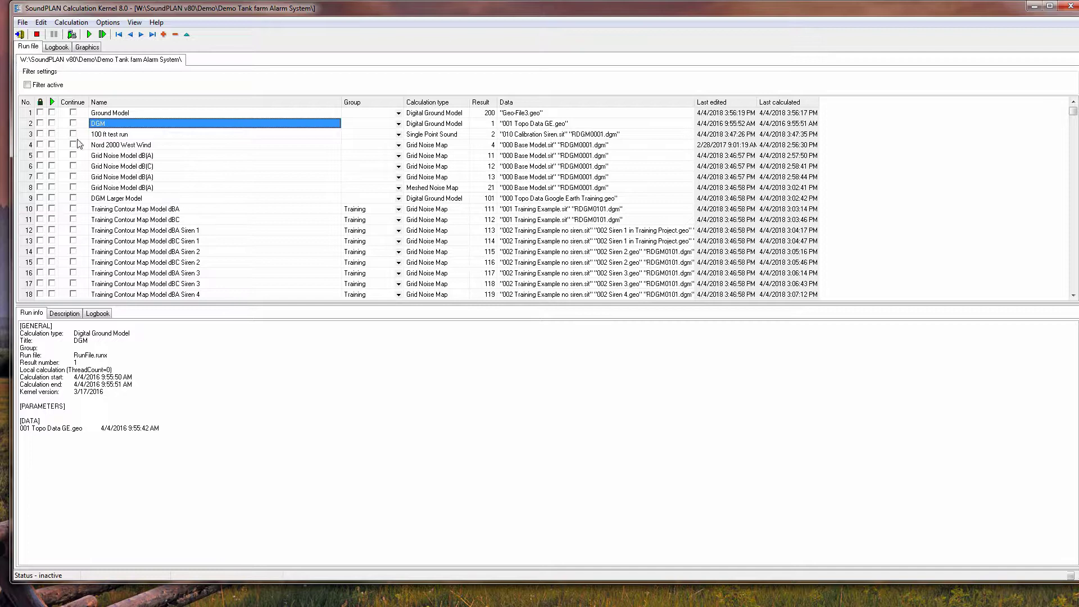
left_click(120, 135)
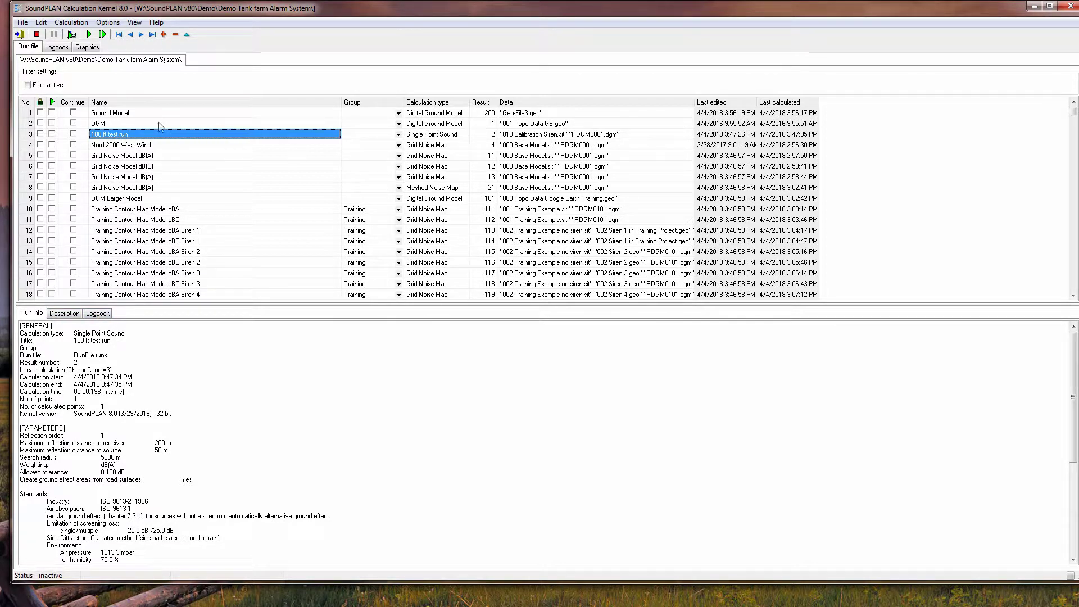
left_click(138, 145)
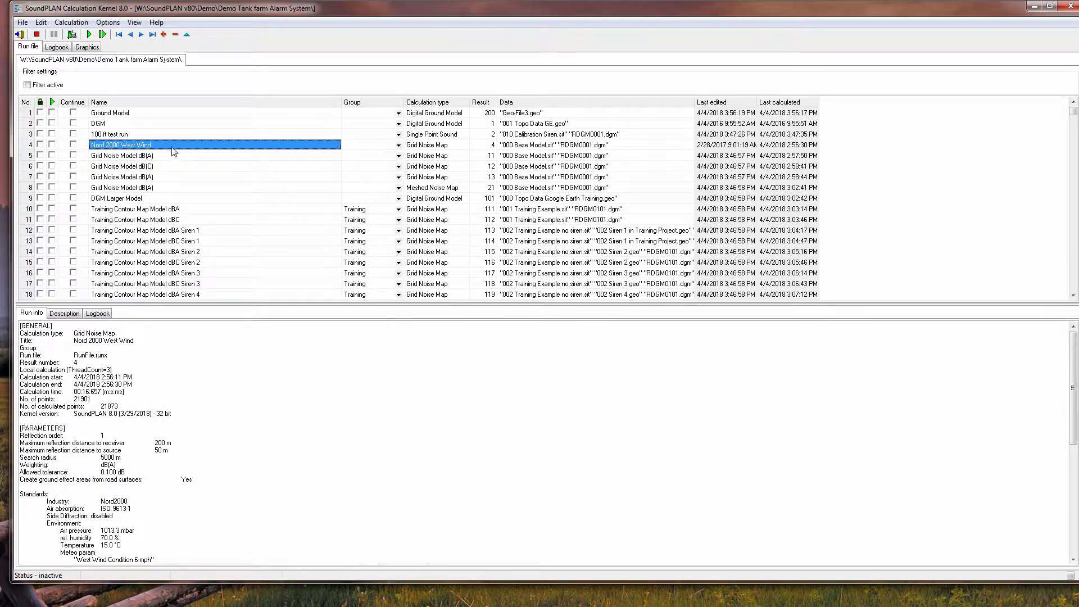
left_click(437, 144)
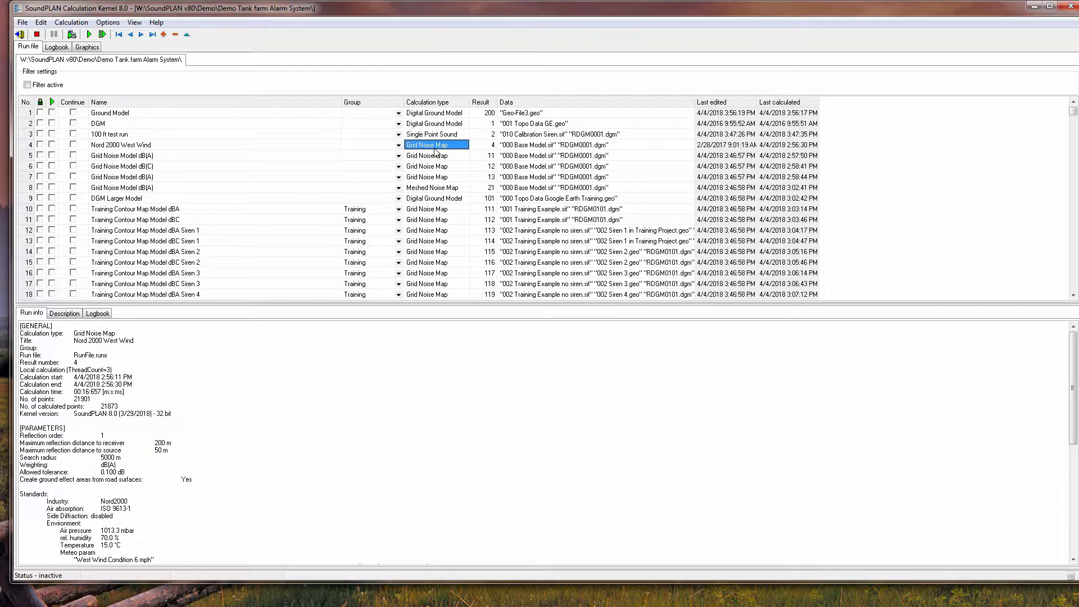
left_click(434, 187)
left_click(437, 209)
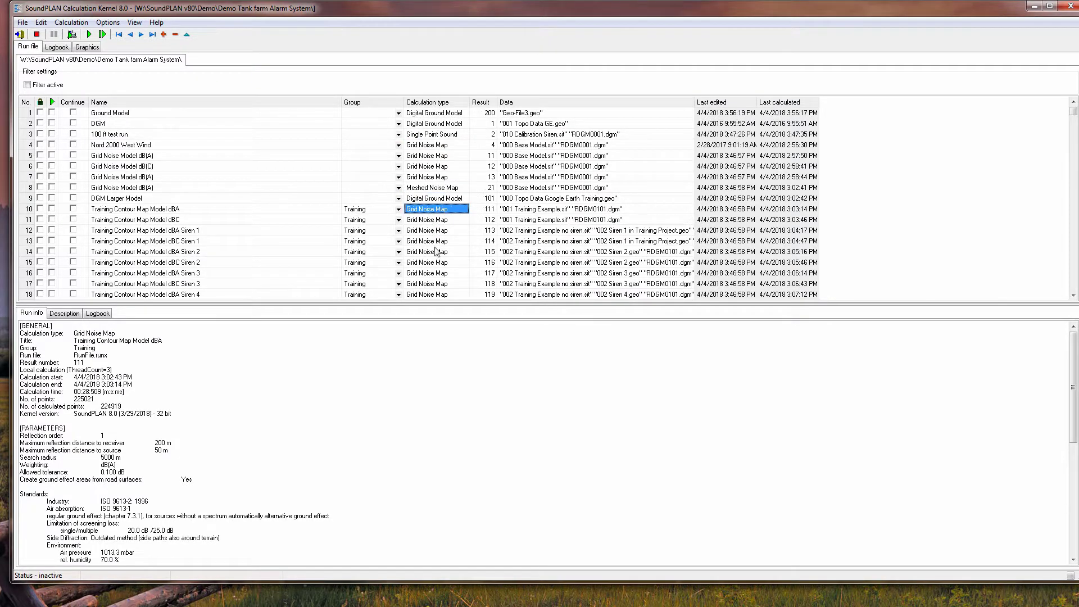
left_click(437, 229)
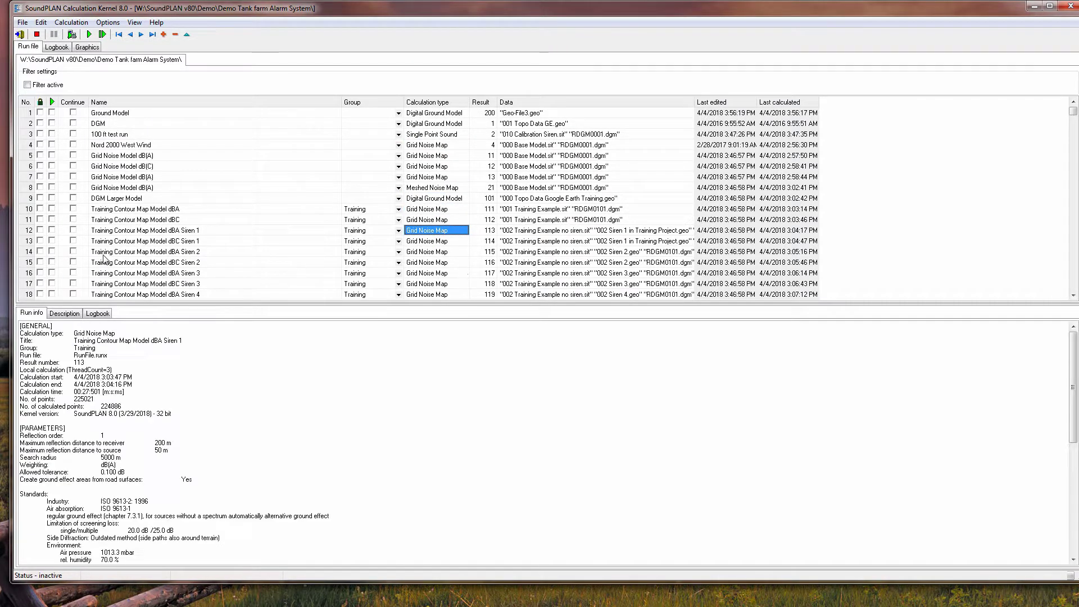
left_click(188, 230)
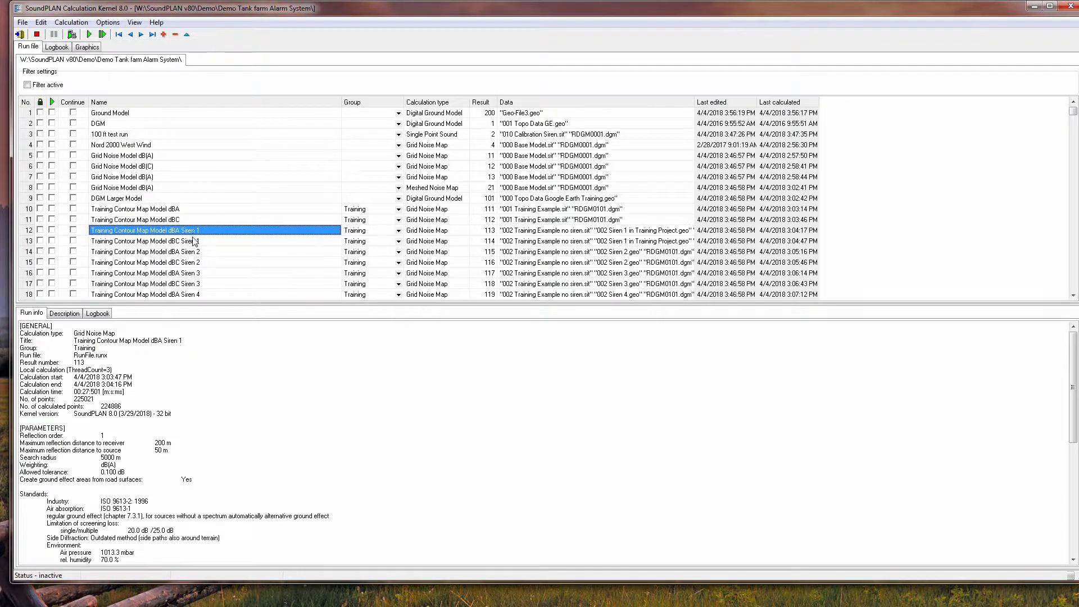
left_click(194, 252)
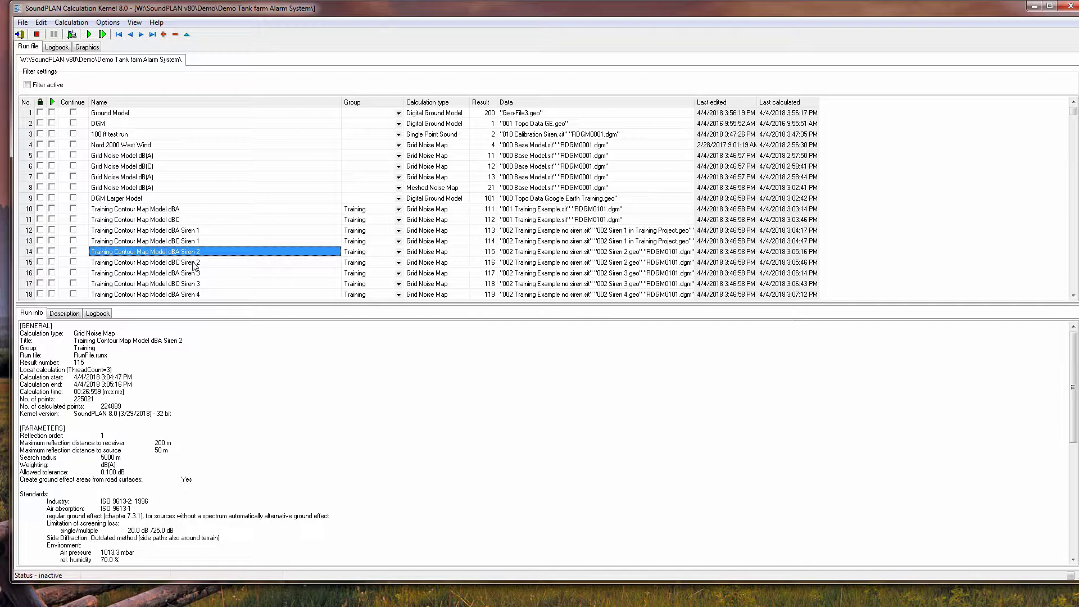
left_click(194, 263)
left_click(195, 285)
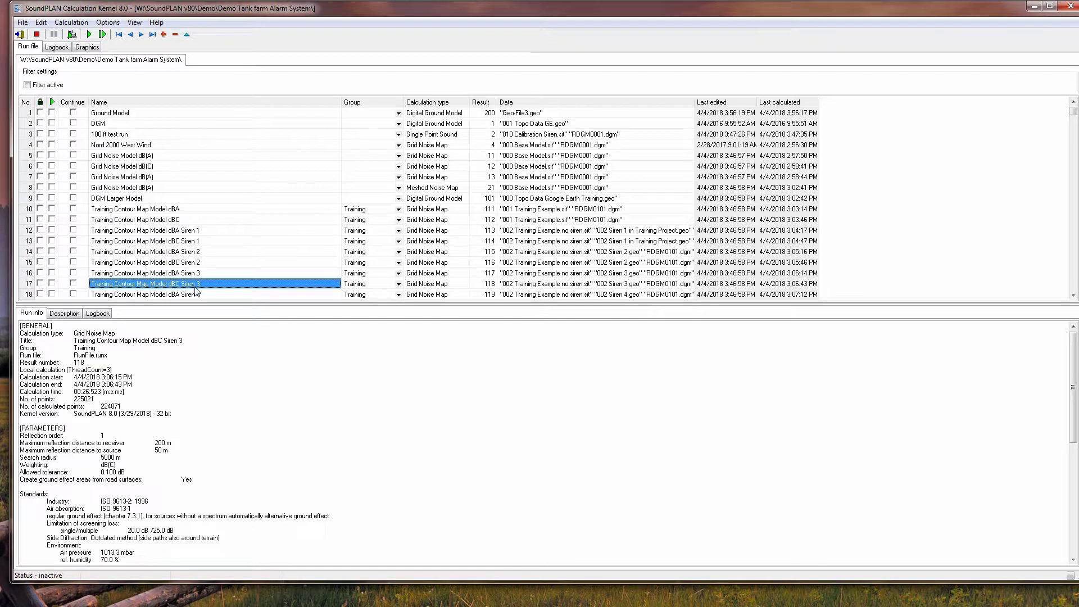
key("Down")
key("Down")
key("Down")
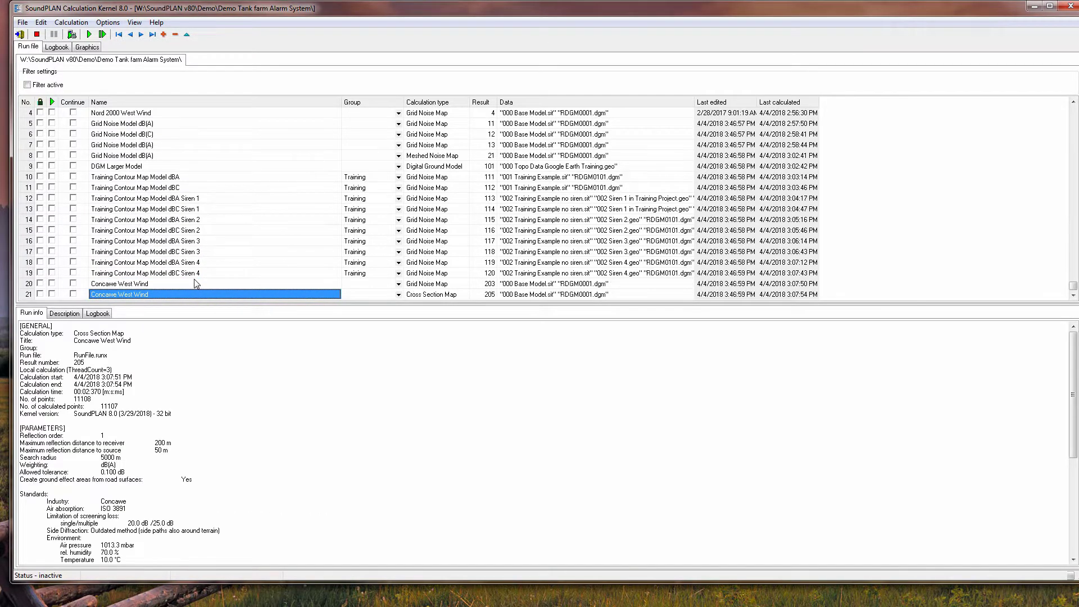
left_click(130, 284)
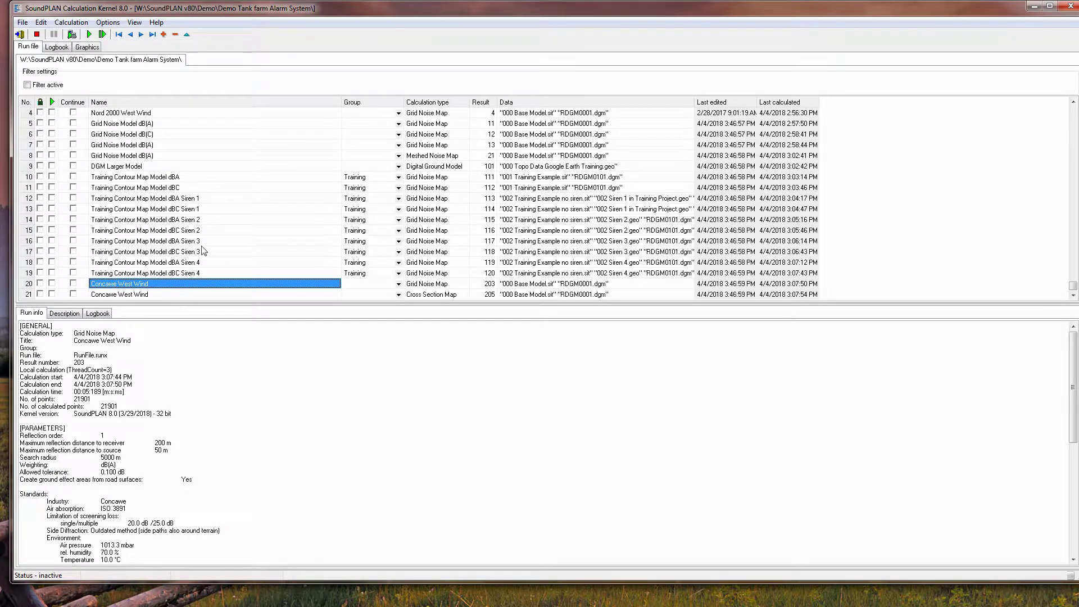
Open the Nord 2000 West Wind run in the Run Command Editor.
left_click(133, 113)
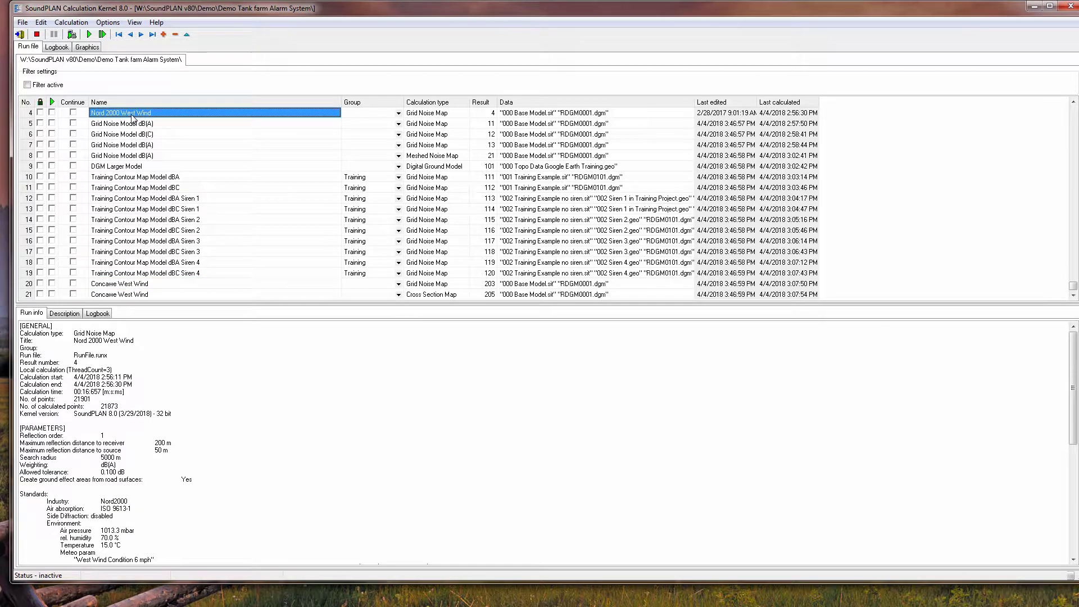
double_click(132, 113)
key("Return")
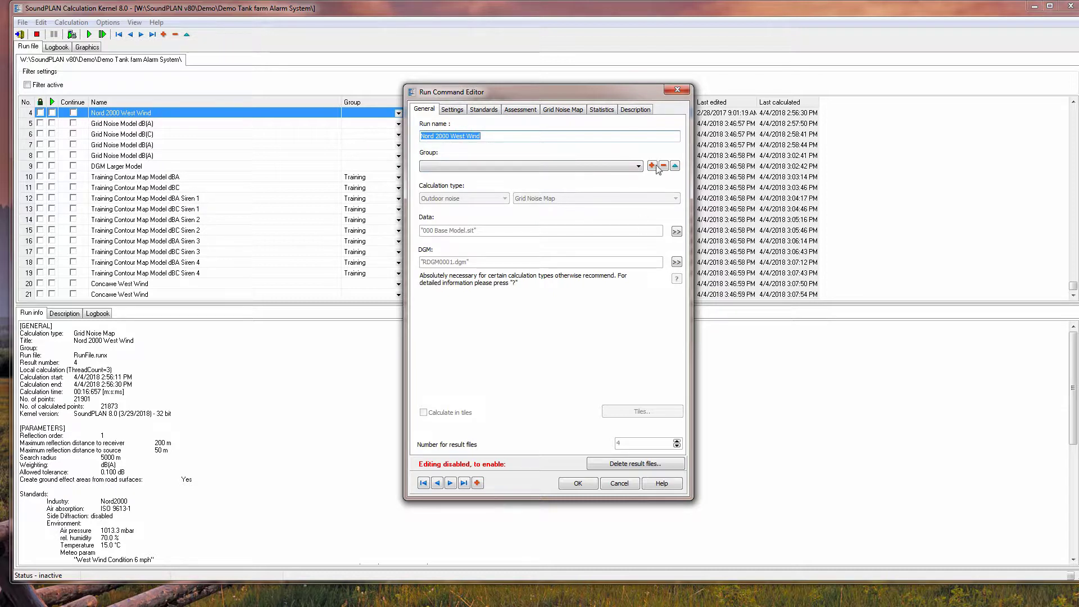
View the run's Nord2000 industry standard environment and its West Wind Condition 6 mph meteorological parameters.
left_click(485, 110)
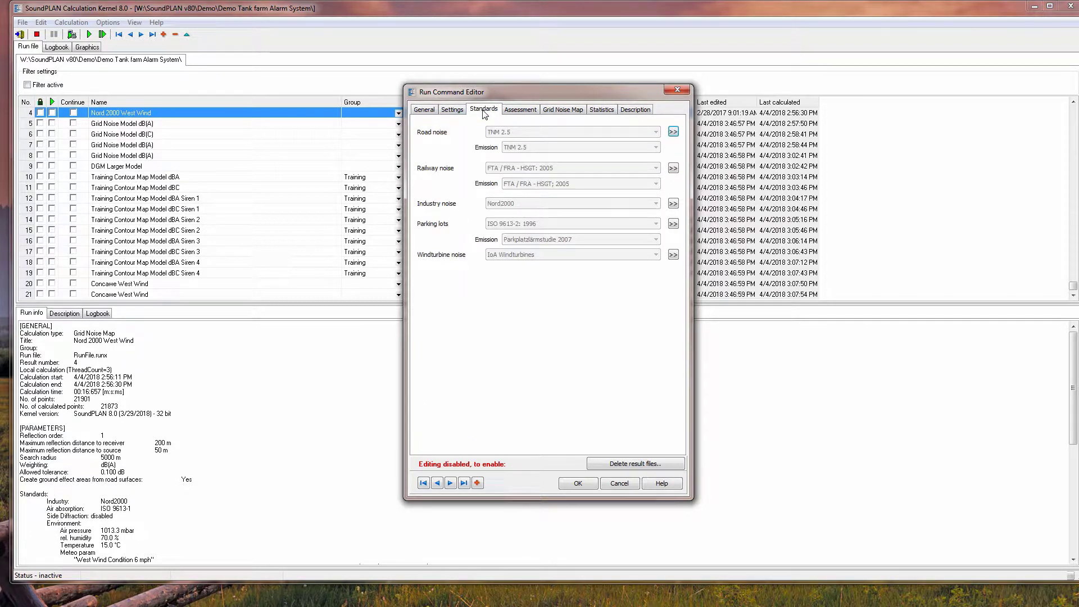
left_click(673, 203)
left_click(431, 142)
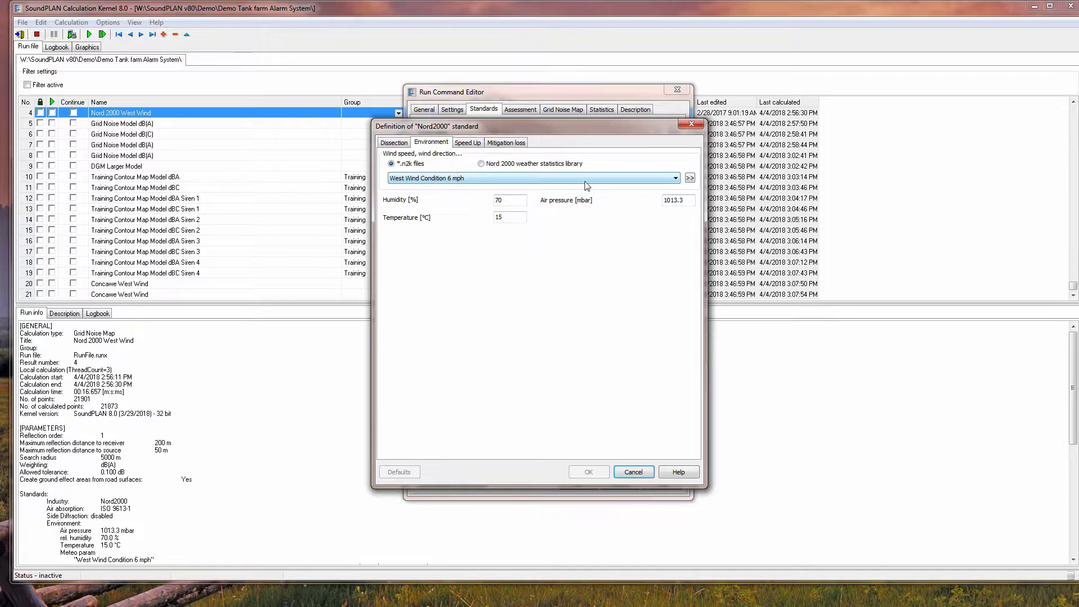
left_click(690, 179)
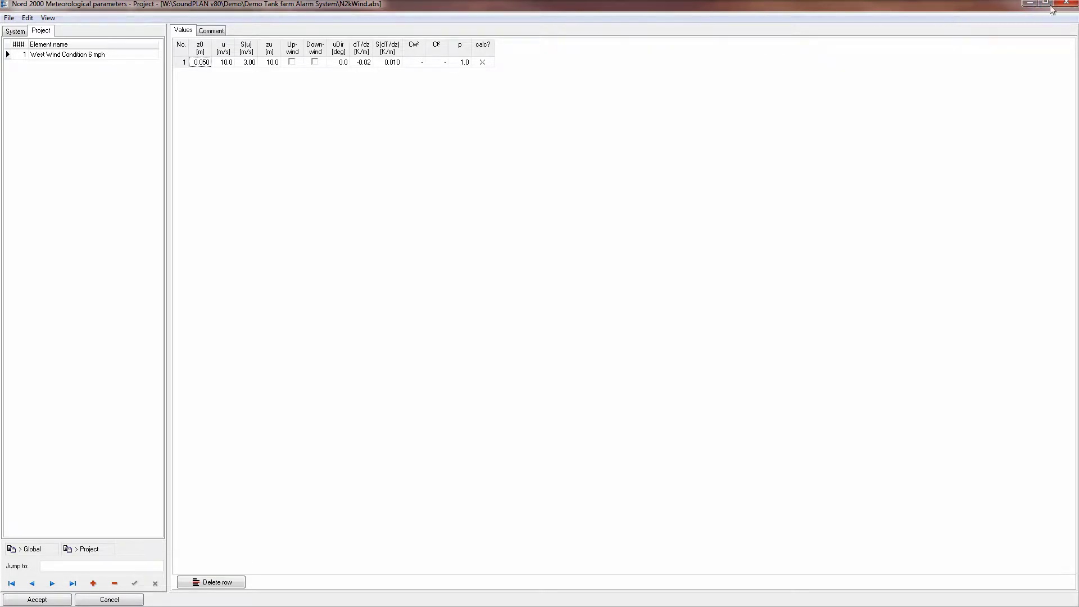
left_click_drag(887, 5, 928, 160)
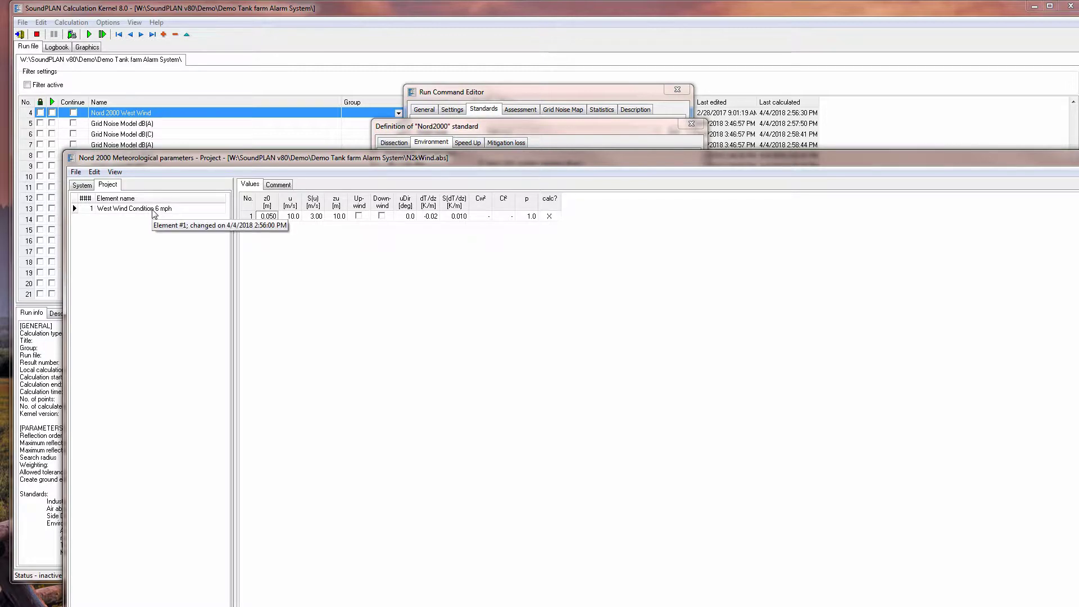
left_click(432, 217)
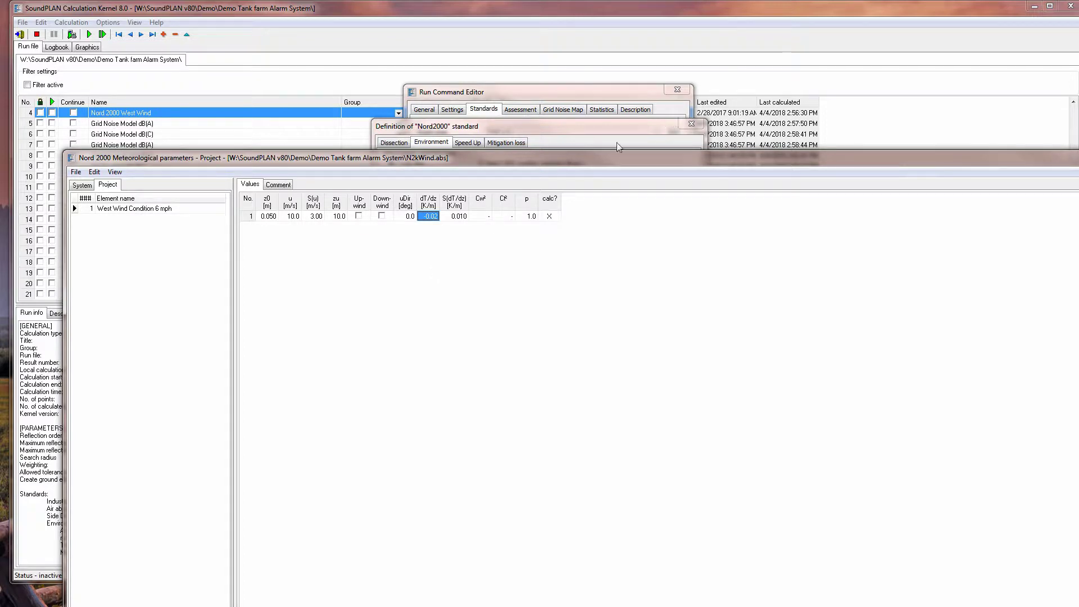
left_click_drag(601, 160, 514, 2)
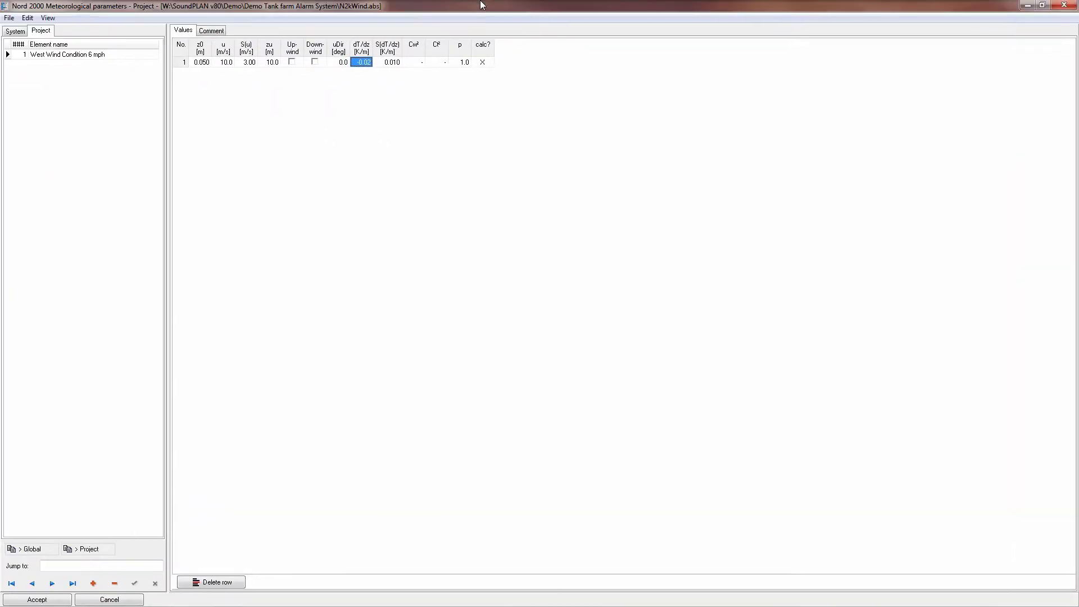
left_click(1064, 5)
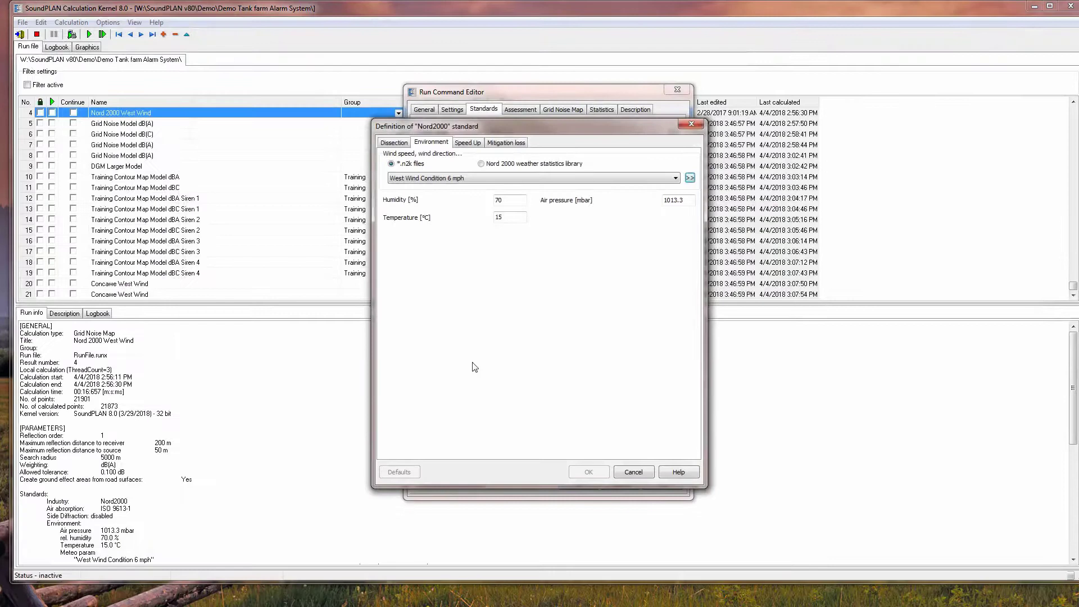
Show the run's grid noise map settings and delete the old result files to allow editing.
left_click(634, 472)
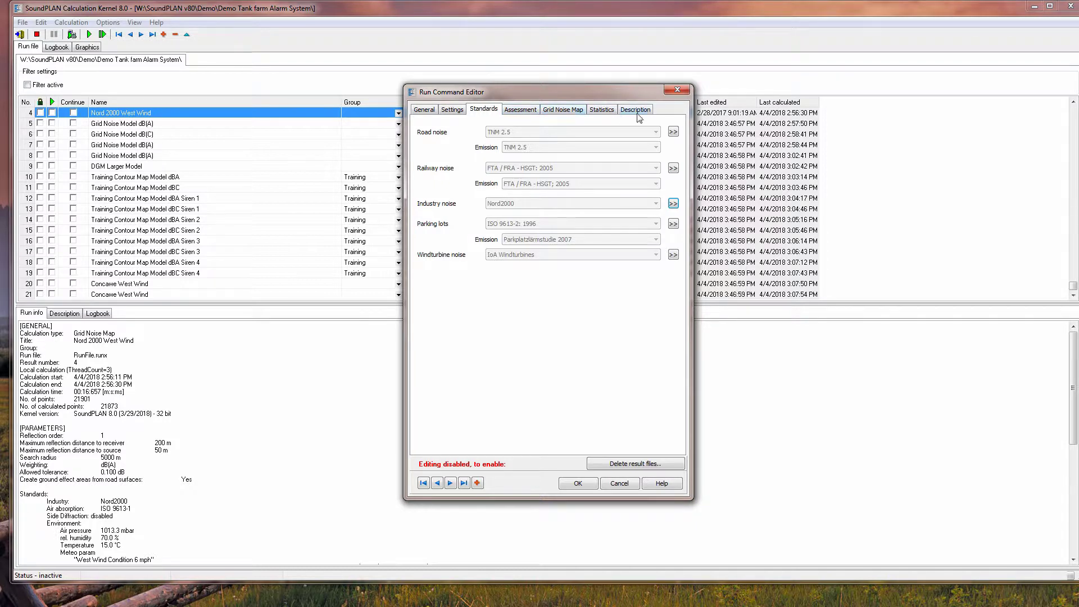
left_click(563, 109)
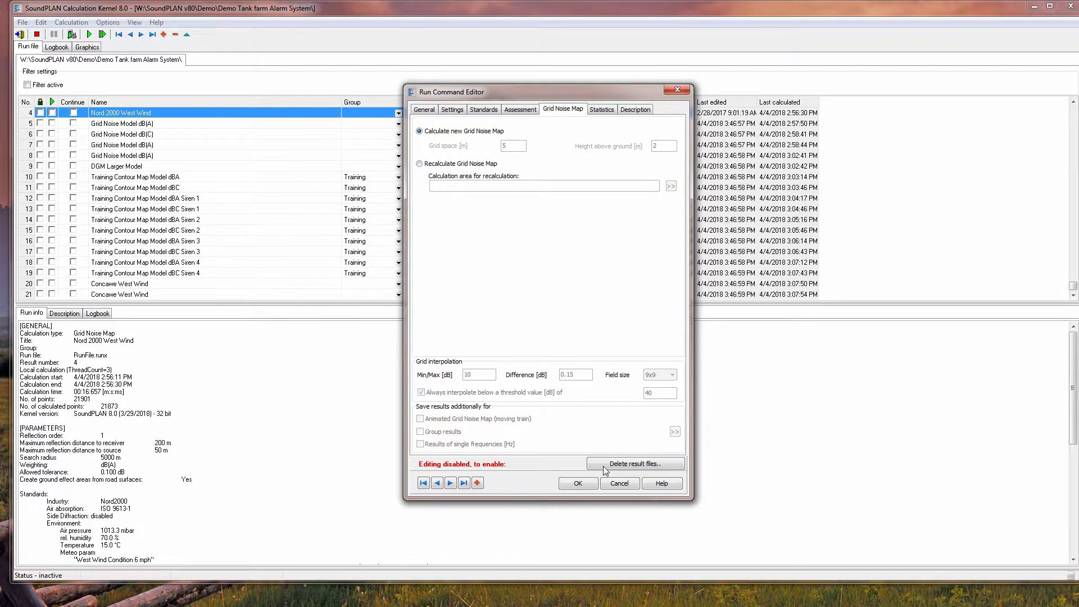
left_click(634, 463)
left_click(572, 340)
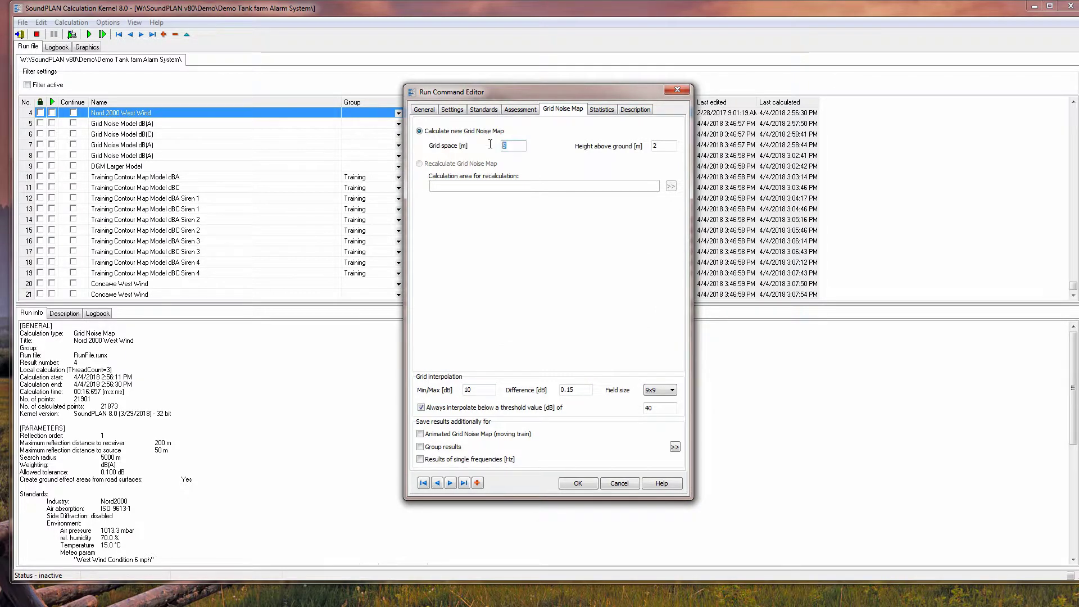
type("10")
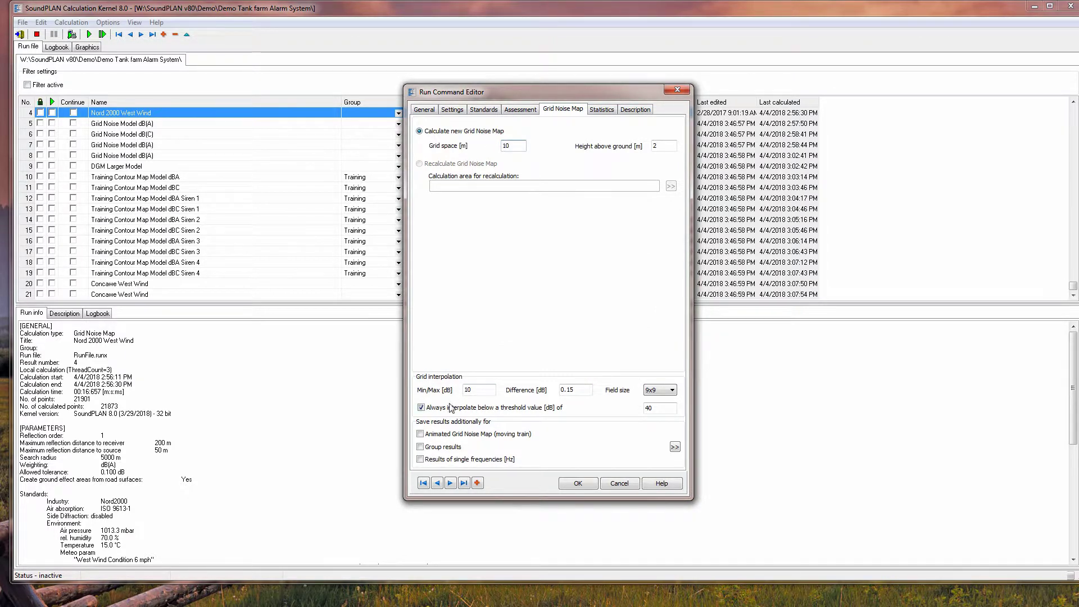
Save results per source group, assign Group 1 and Group 2, and acknowledge the tolerance notice.
left_click(420, 447)
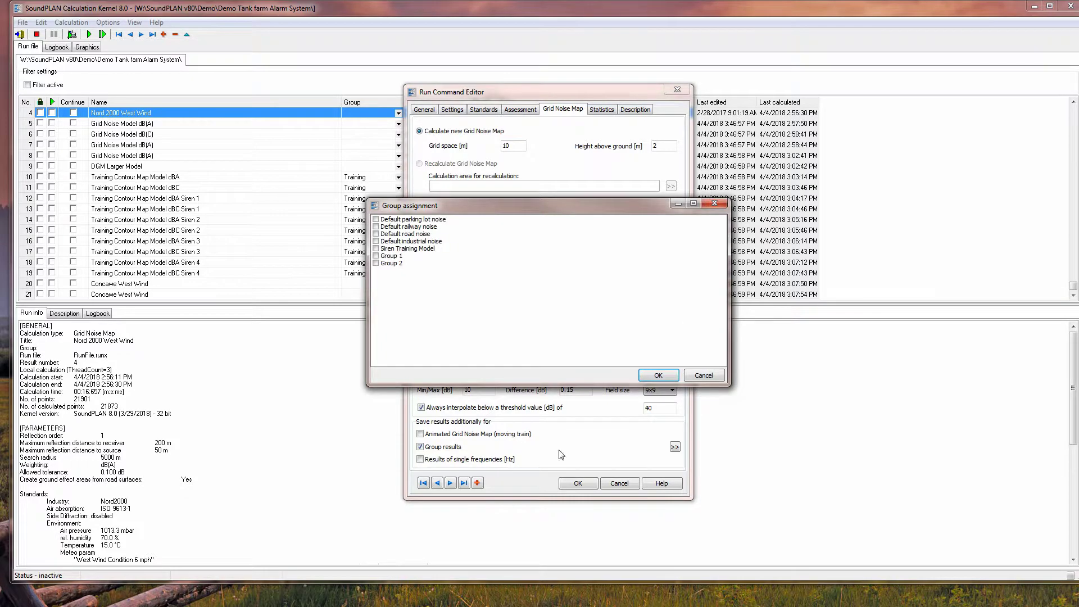
left_click(377, 256)
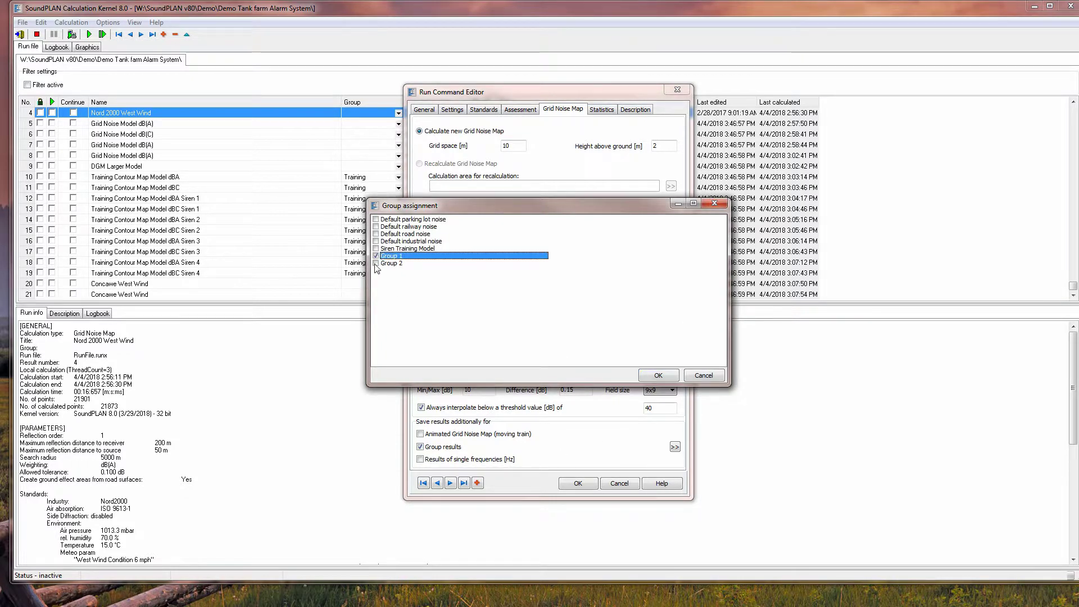
left_click(377, 263)
left_click(659, 375)
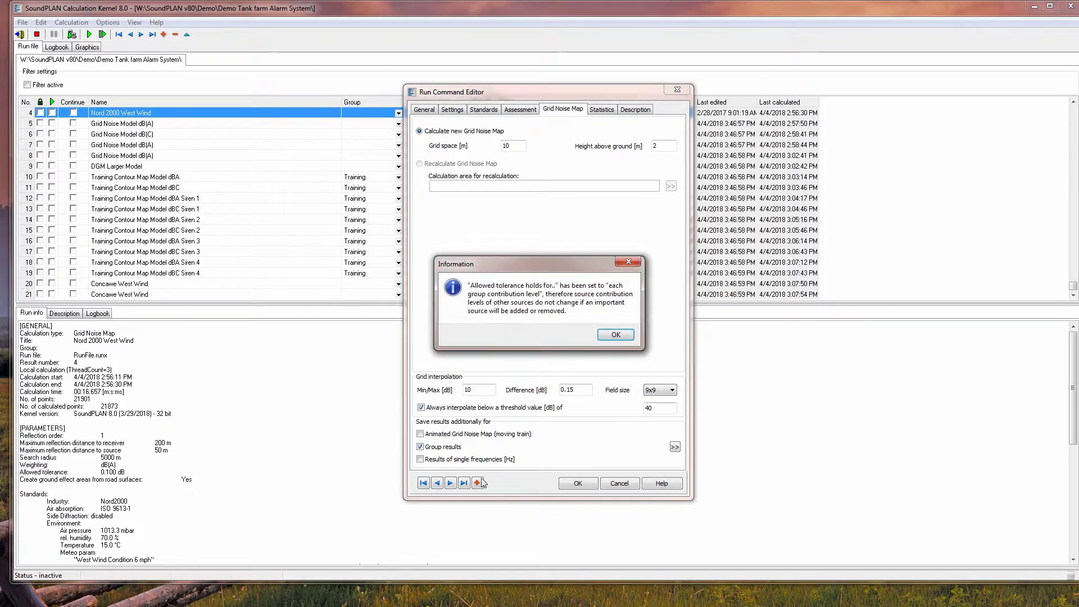
left_click(617, 335)
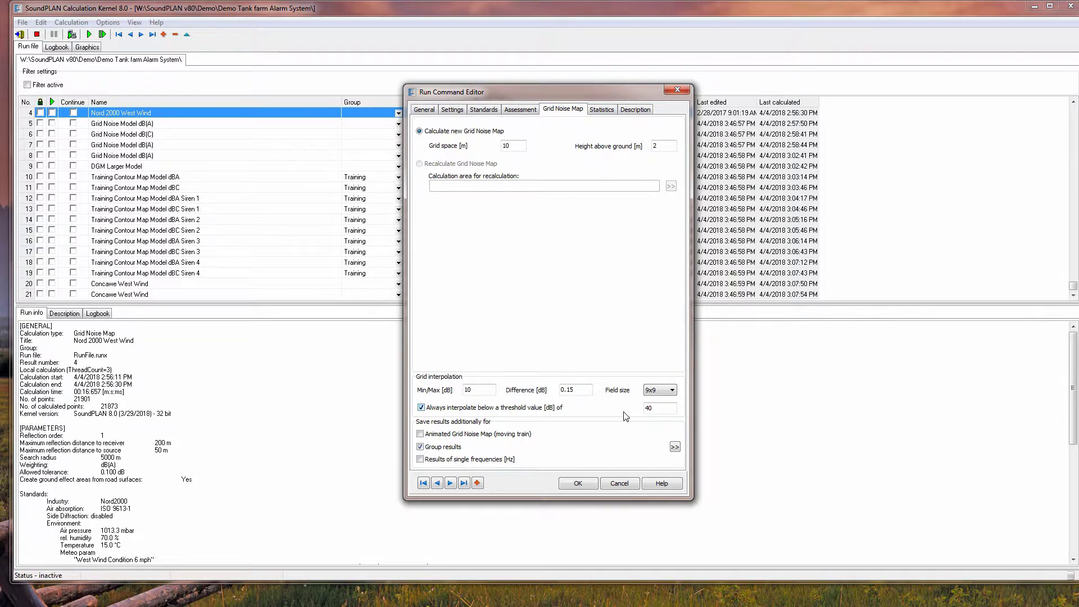
Calculate the Nord 2000 West Wind run with graphical display and autoscaled colours, then exit the kernel.
left_click(578, 483)
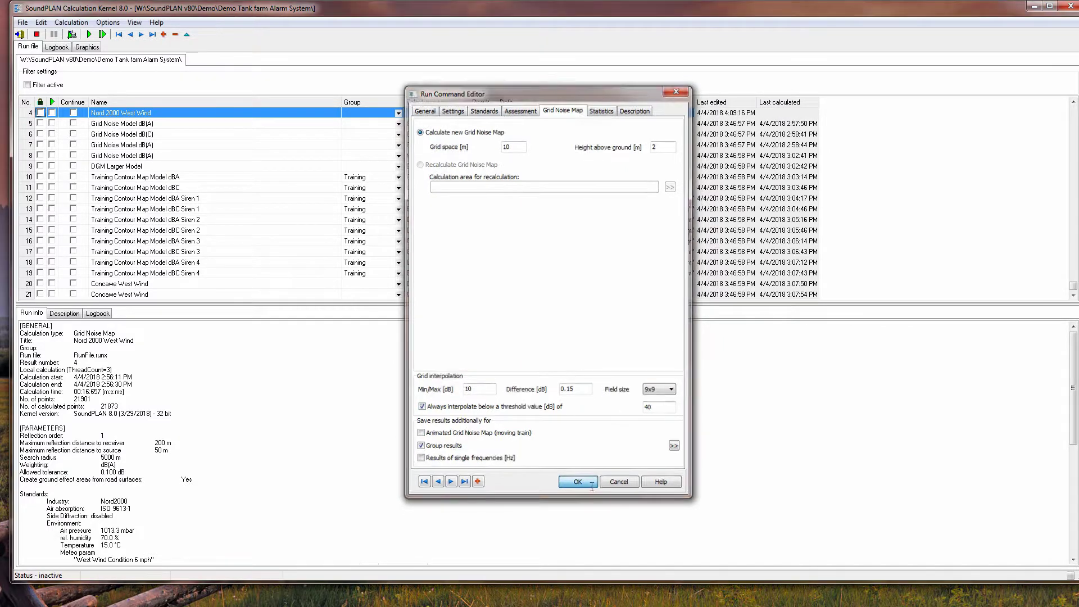
left_click(52, 113)
left_click(110, 114)
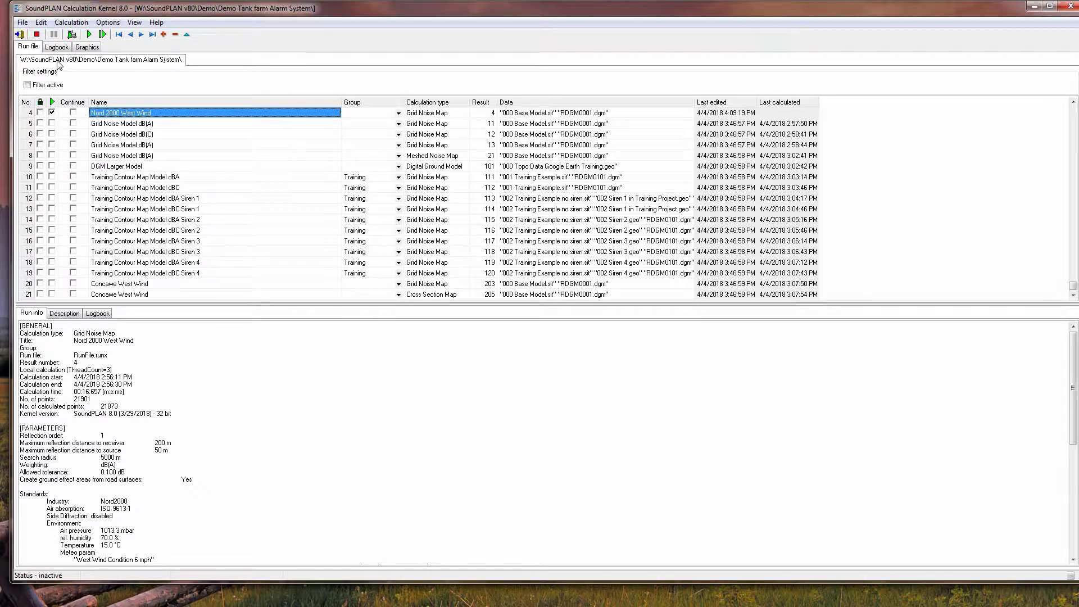
left_click(87, 46)
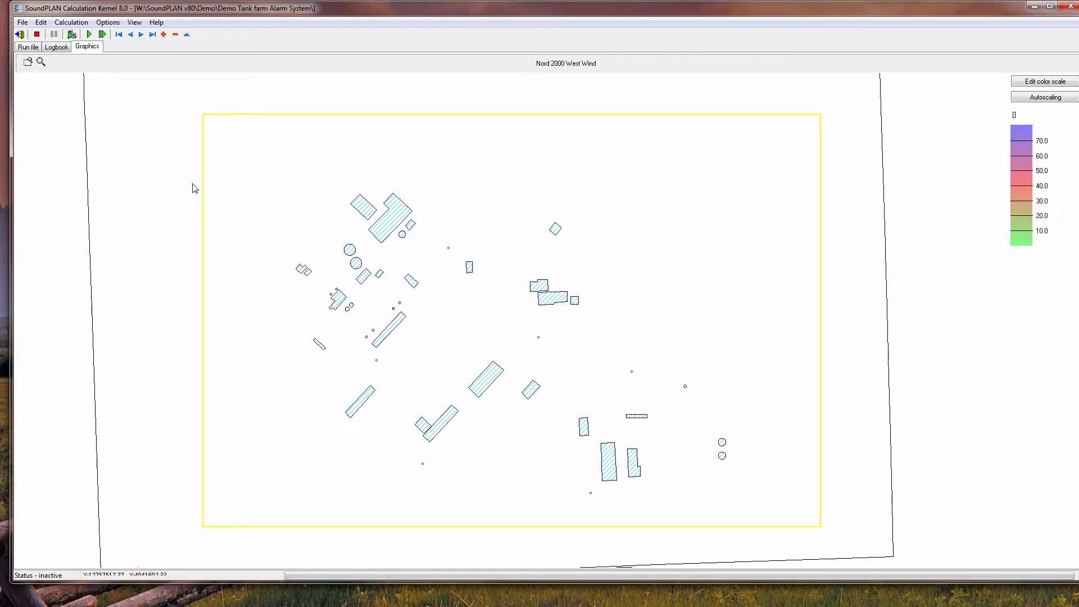
left_click(89, 35)
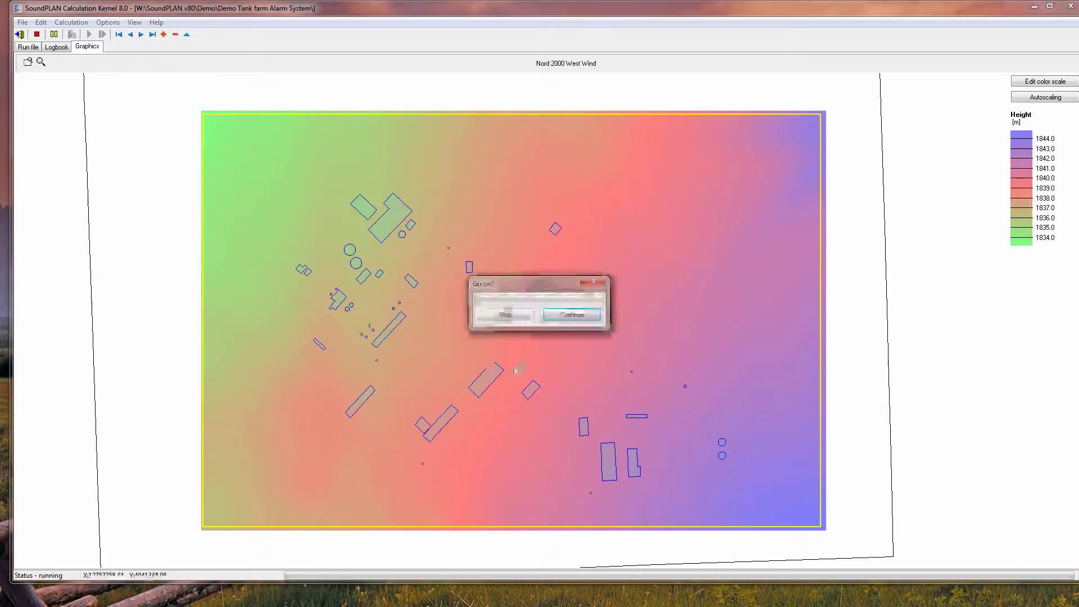
left_click(582, 316)
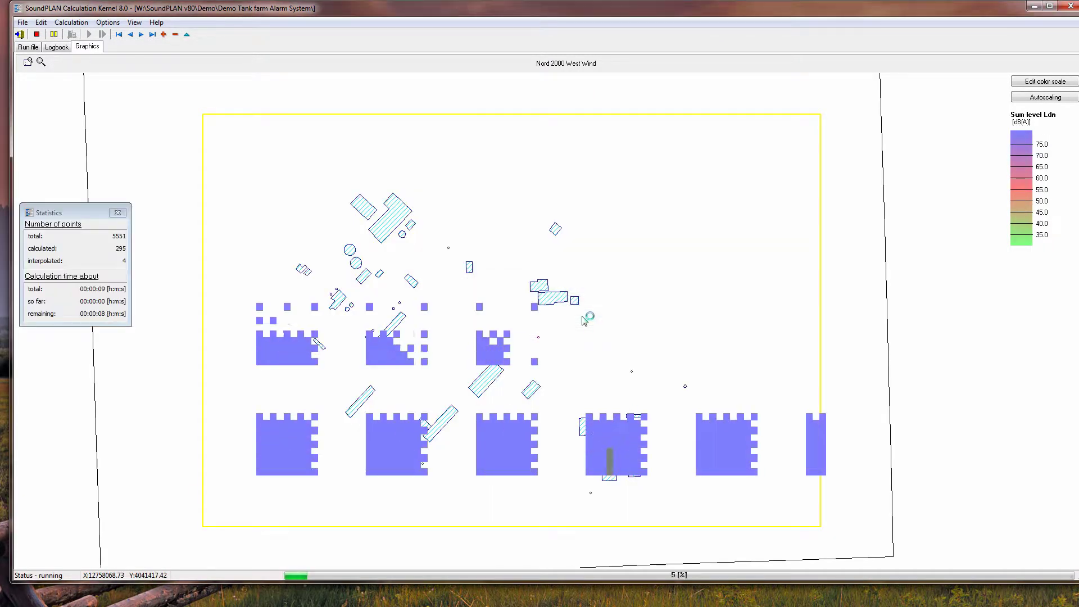
left_click(1046, 97)
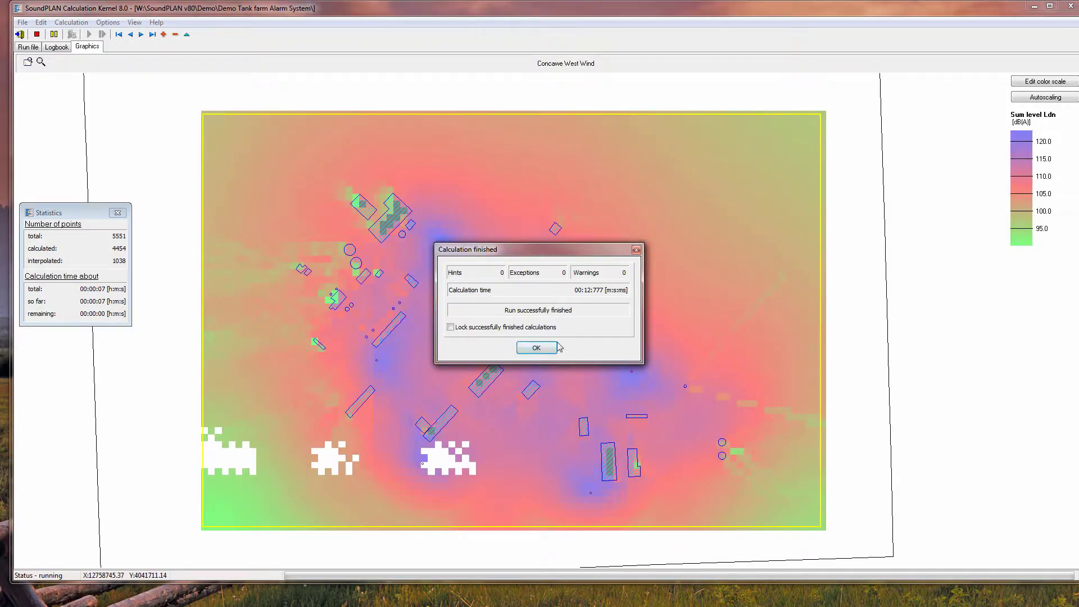
left_click(539, 348)
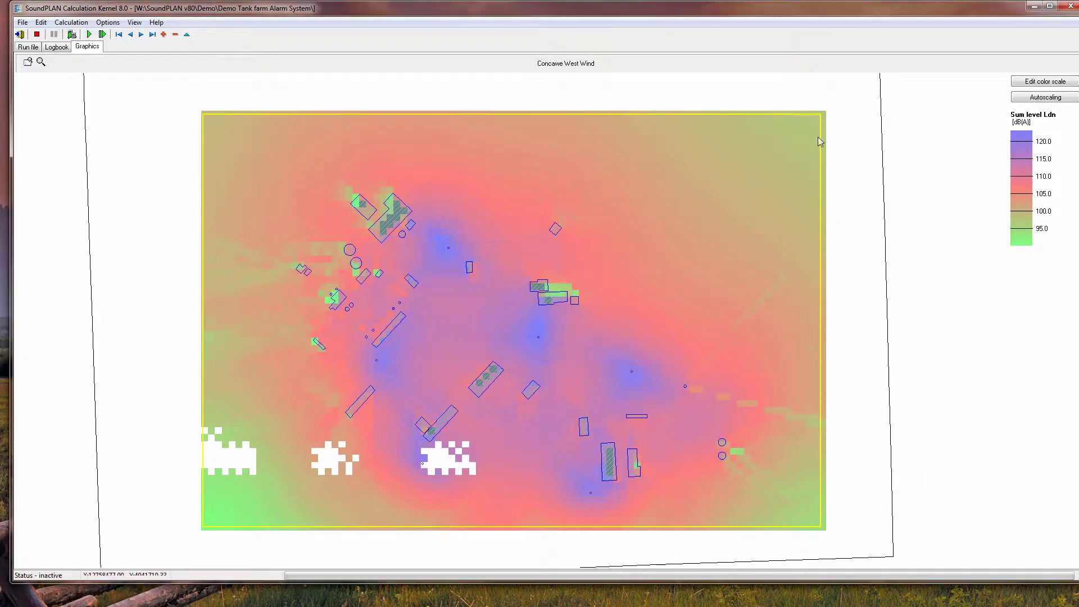
left_click(1069, 8)
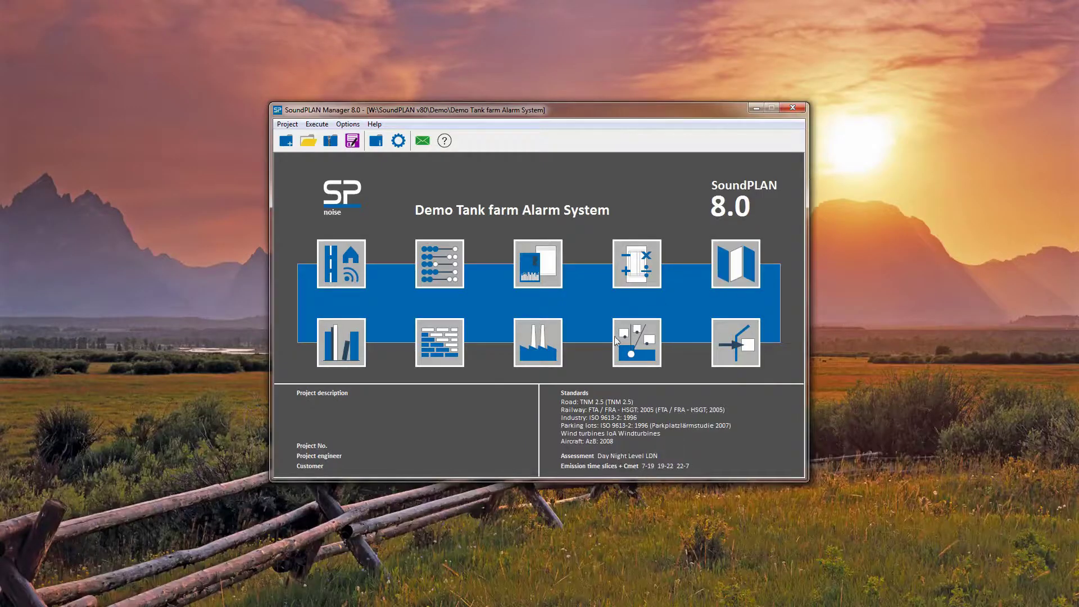
Launch SoundPLAN Graphics and open the 'Map 1 4 Siren Input Model' sheet.
left_click(736, 274)
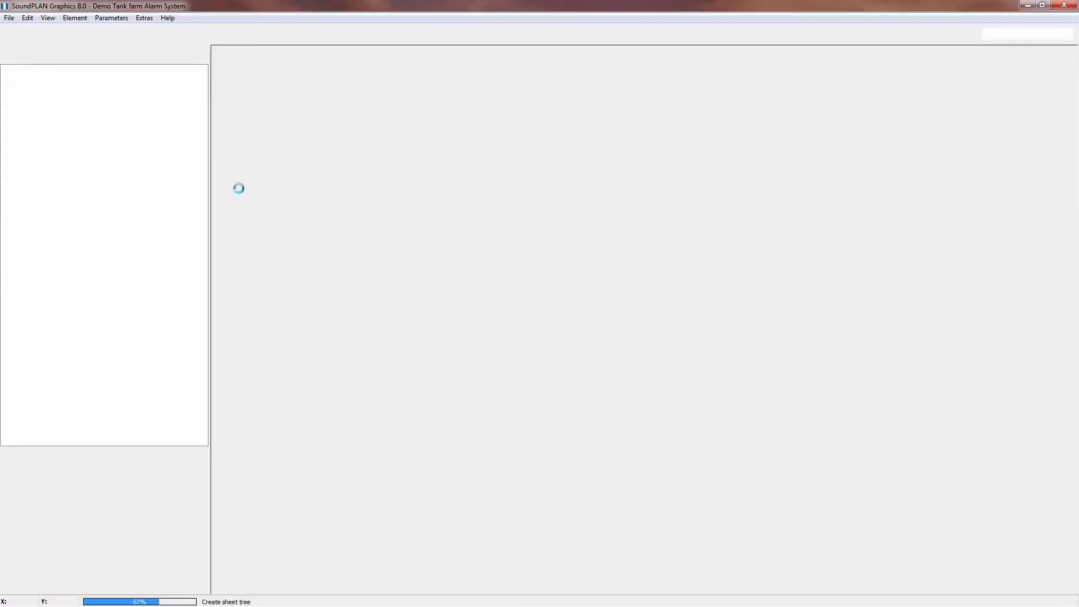
double_click(59, 79)
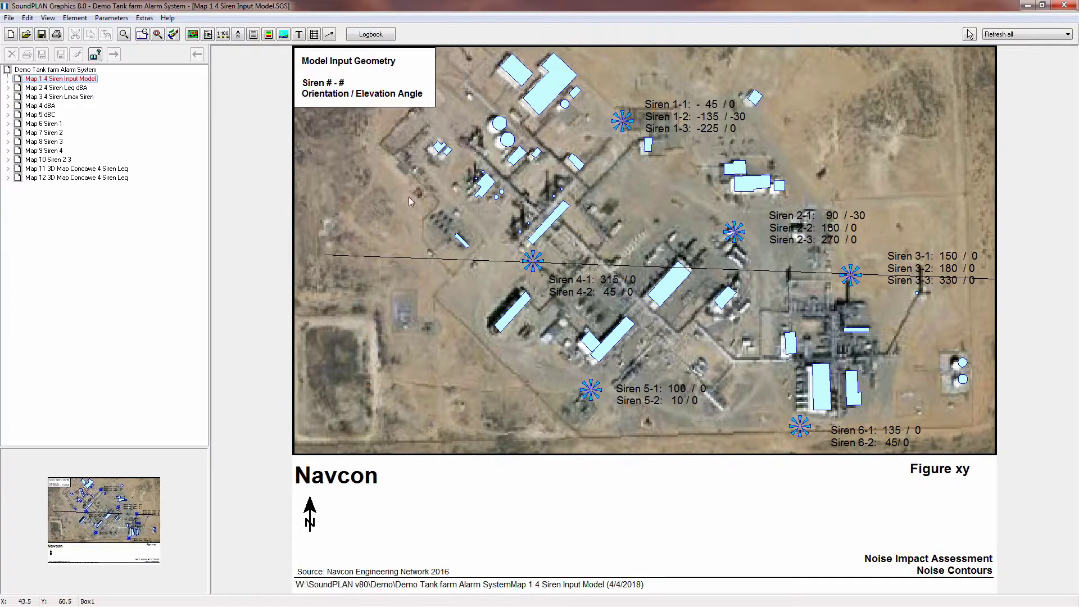
Style General text labels with a bordered background colour and text clipping turned off.
right_click(635, 207)
left_click(658, 230)
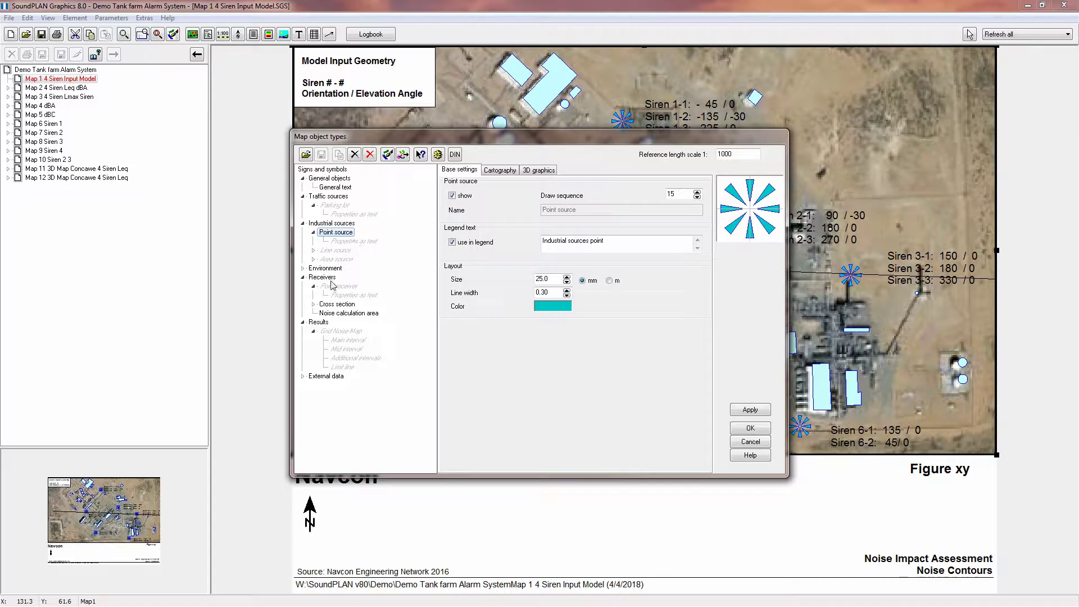
left_click(336, 187)
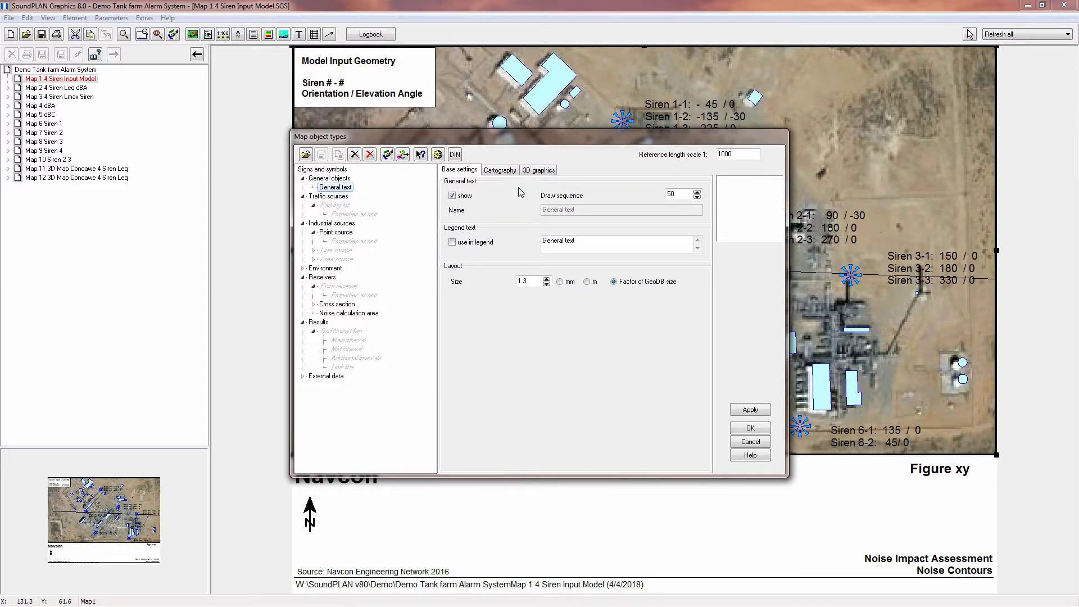
left_click(499, 170)
left_click(482, 223)
left_click(454, 311)
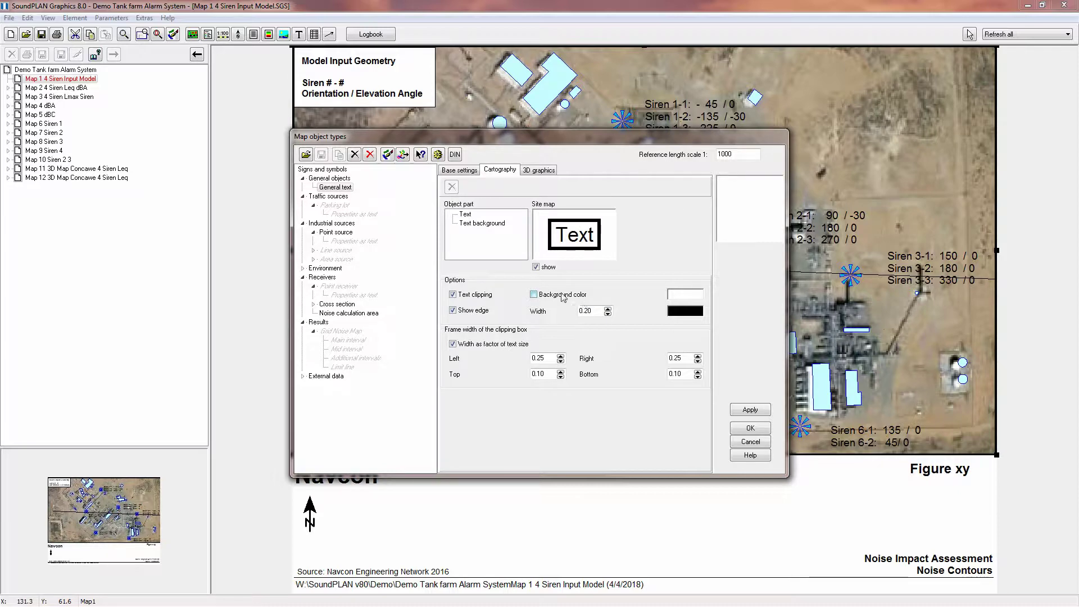
left_click(533, 295)
left_click(453, 295)
left_click(751, 410)
left_click(751, 429)
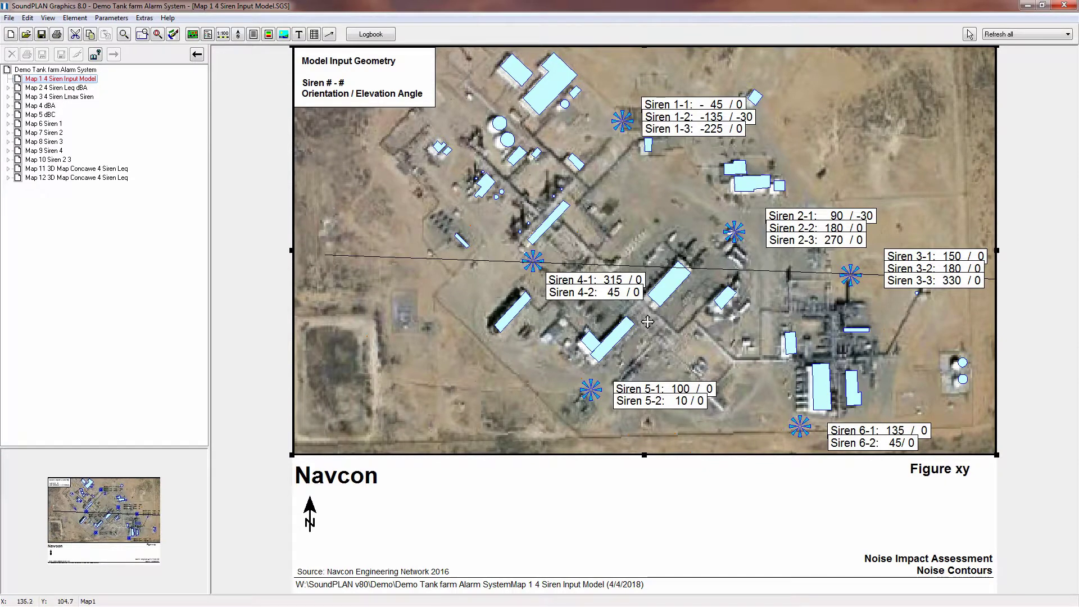
View the Map 2 Siren Leq, Map 3 Siren Lmax and Map 4 dBA sheets in turn.
left_click(57, 88)
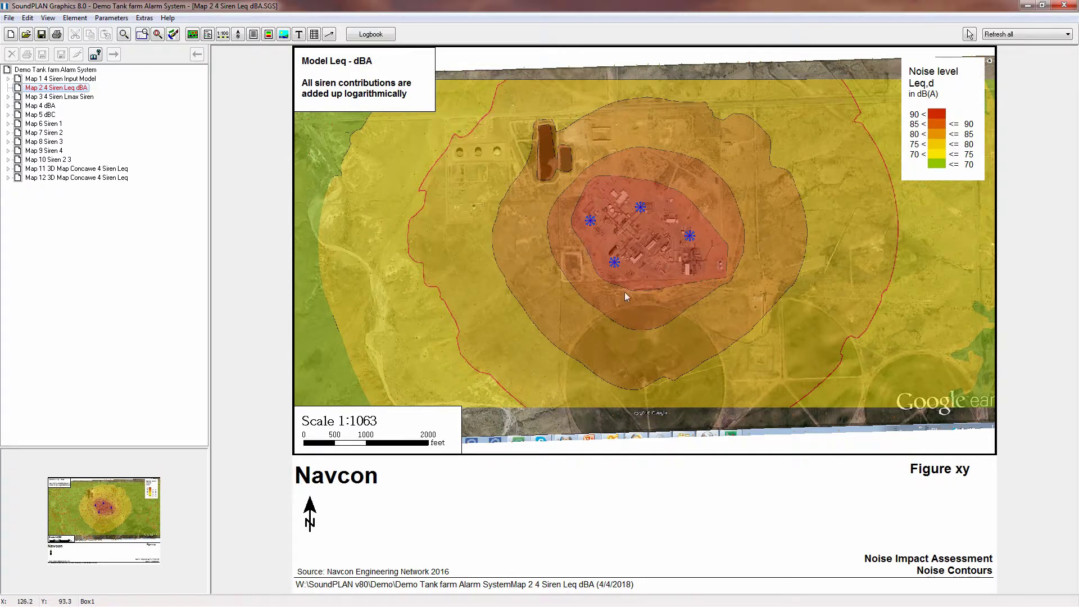
left_click(60, 97)
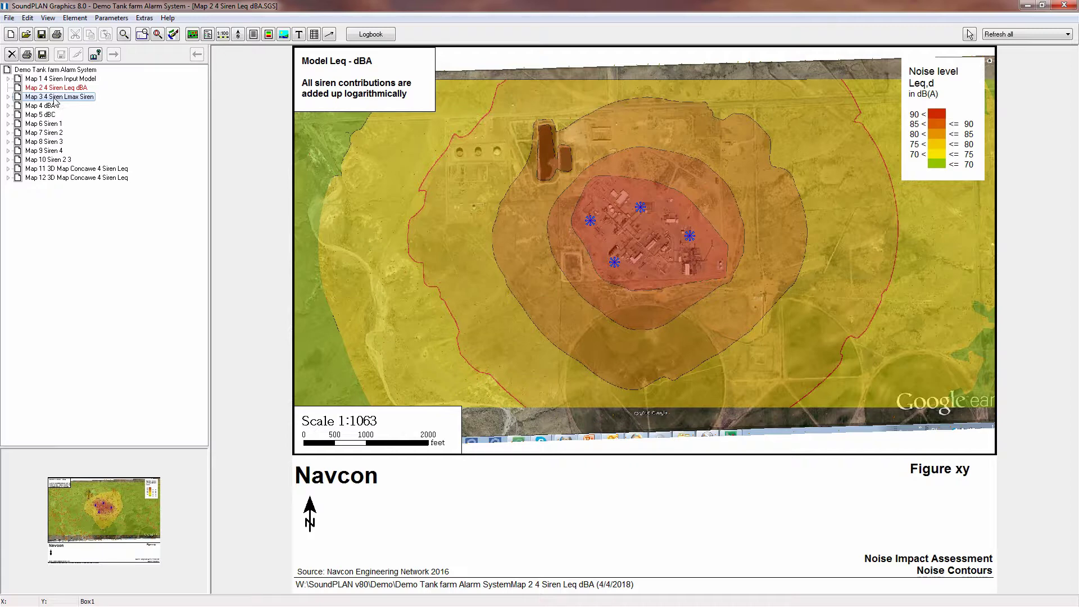
double_click(59, 97)
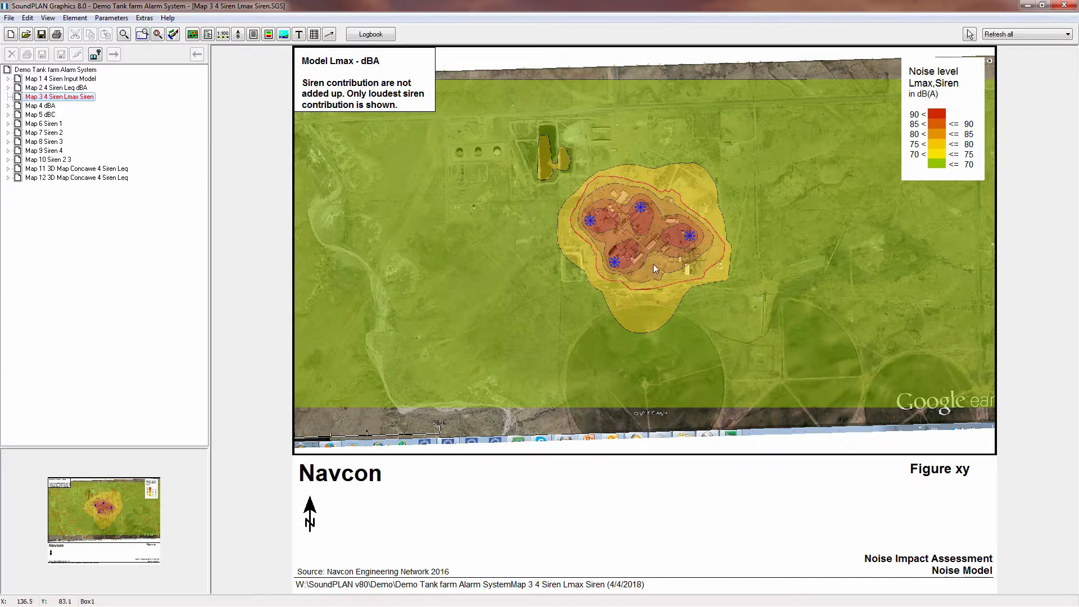
double_click(40, 105)
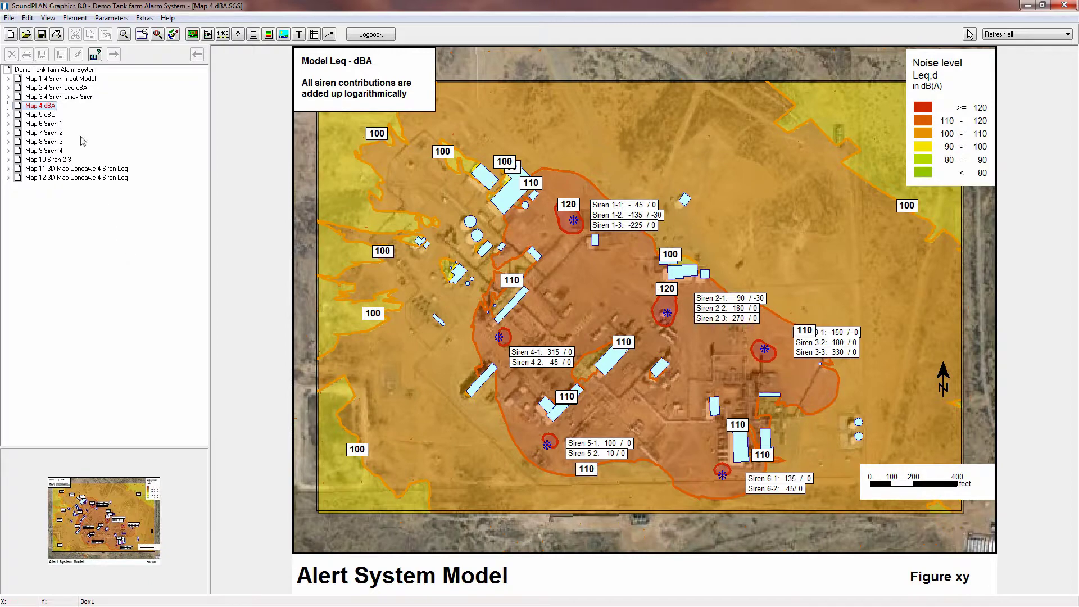
Open the Map 5 dBC sheet from the sheet tree.
left_click(40, 115)
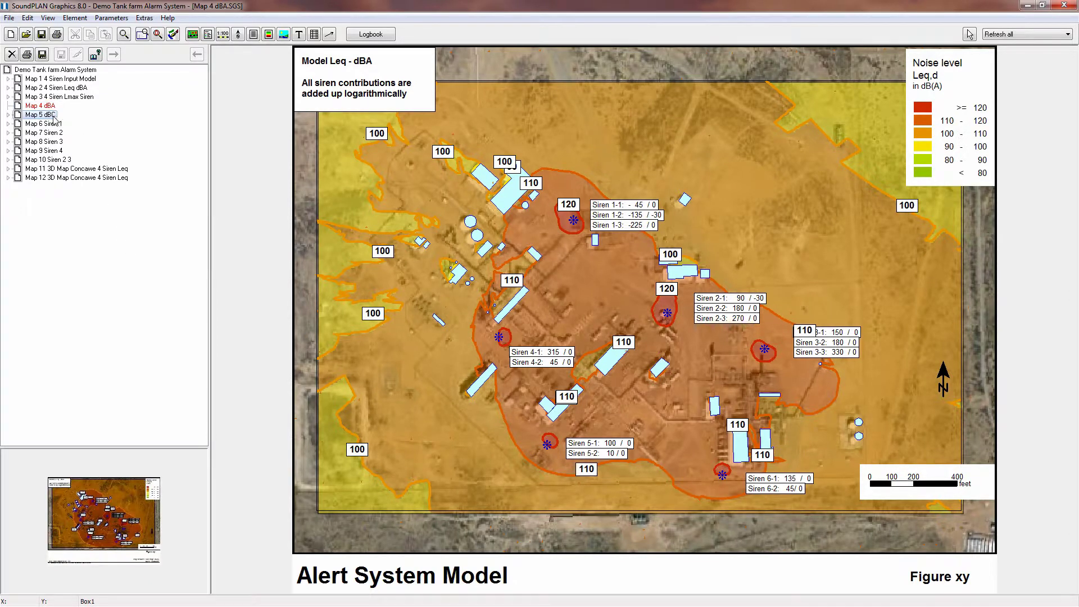
double_click(41, 115)
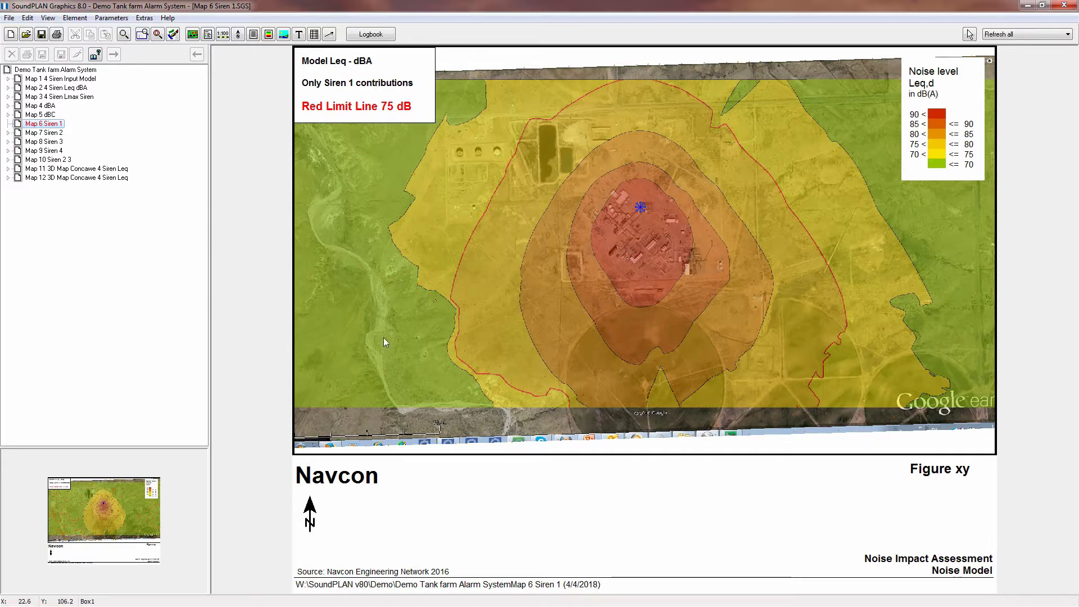
Step through the Map 7 Siren 2, Map 8 Siren 3 and Map 9 Siren 4 sheets.
left_click(44, 132)
left_click_drag(44, 133, 51, 137)
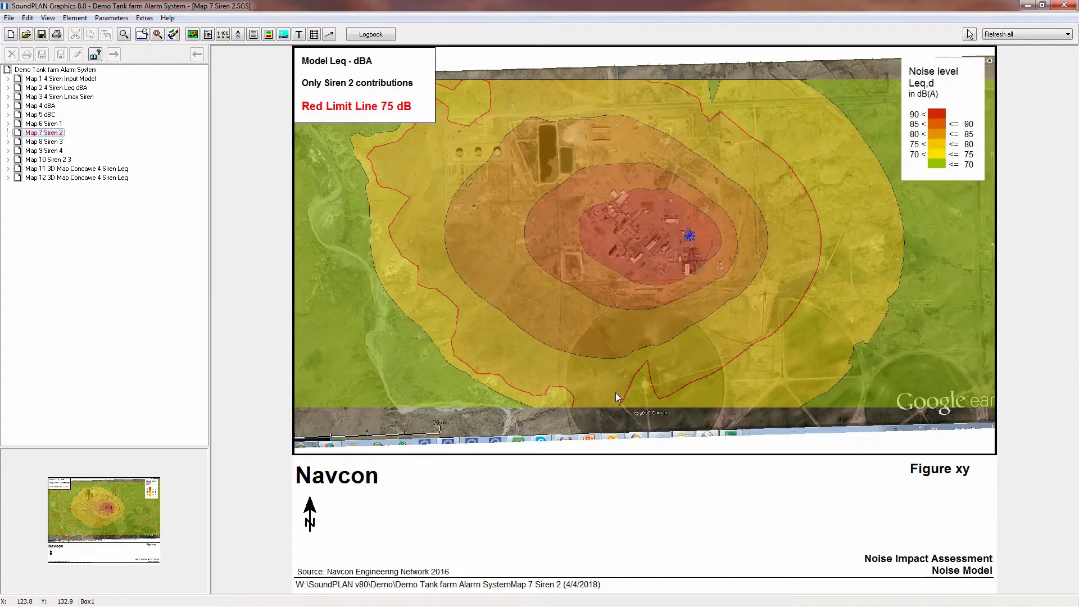
left_click(689, 234)
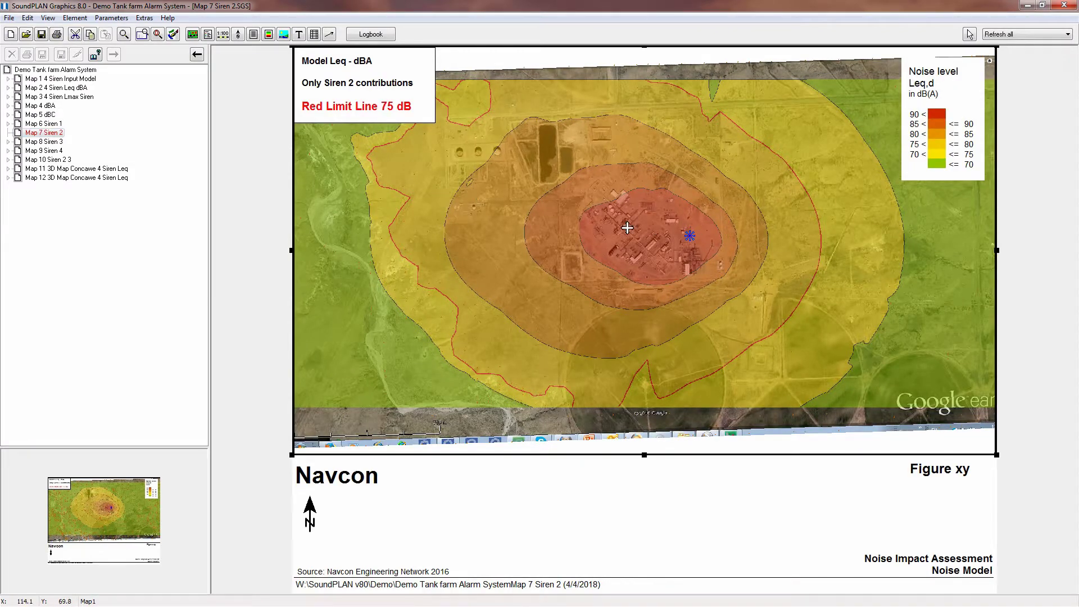
left_click(44, 142)
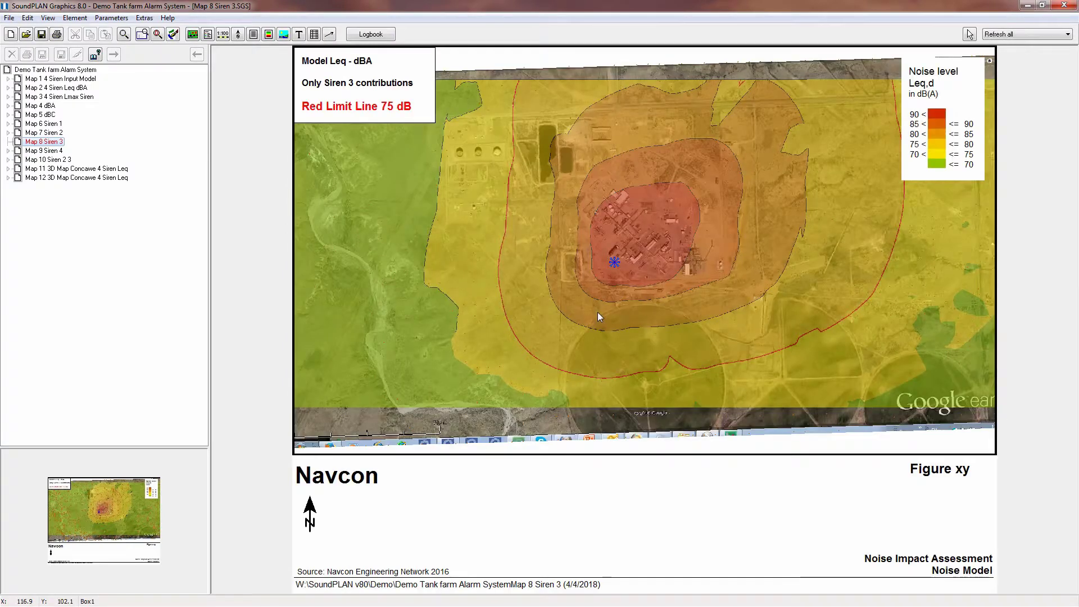
left_click(42, 150)
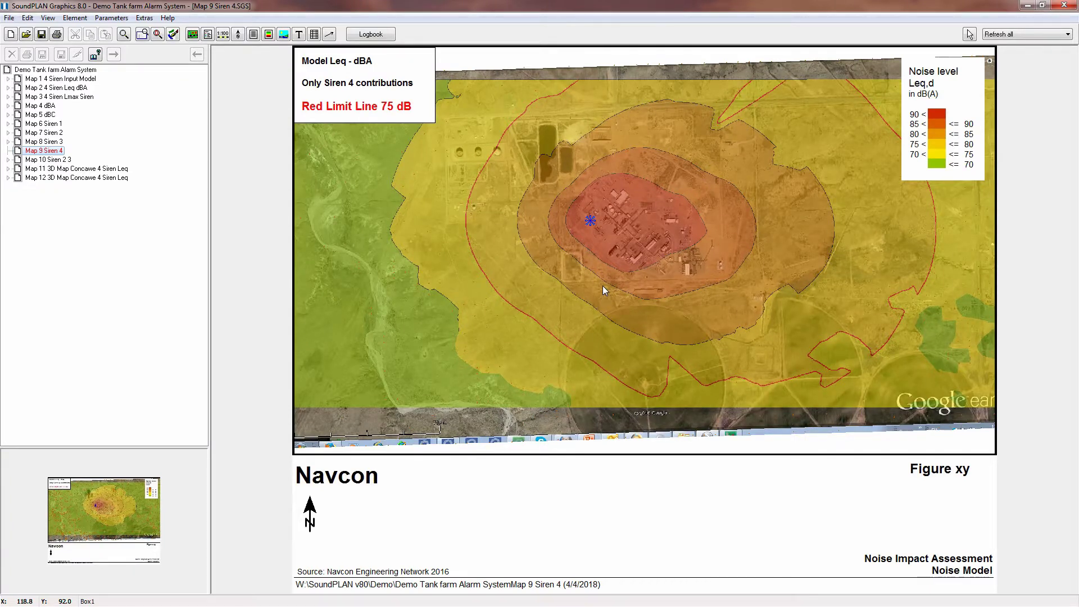
Show the Map 11 3D Concawe four-siren Leq sheet, then close SoundPLAN Graphics.
left_click(56, 169)
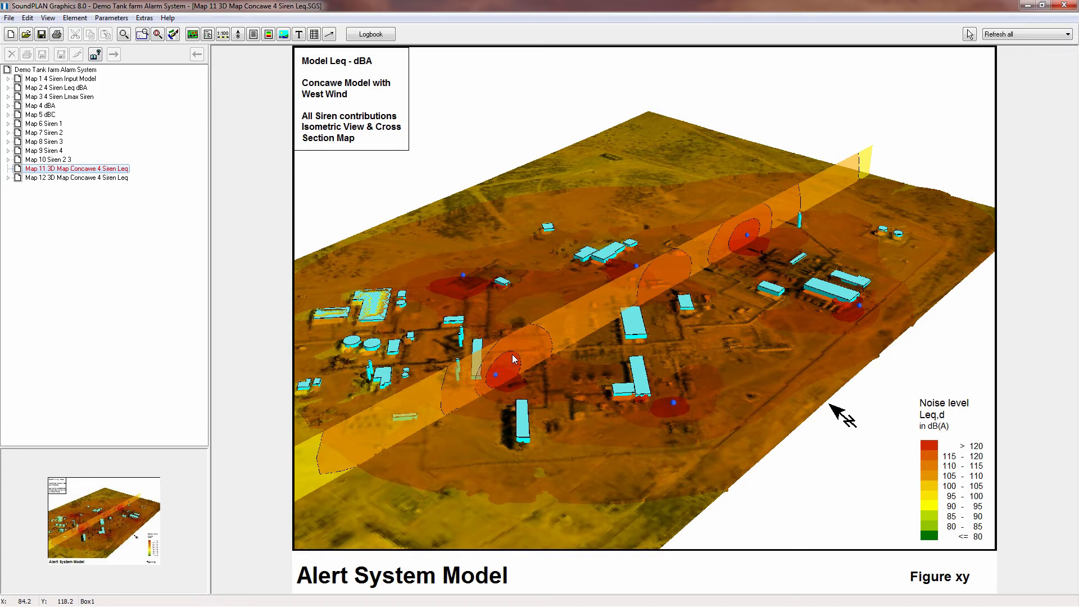
left_click(1067, 6)
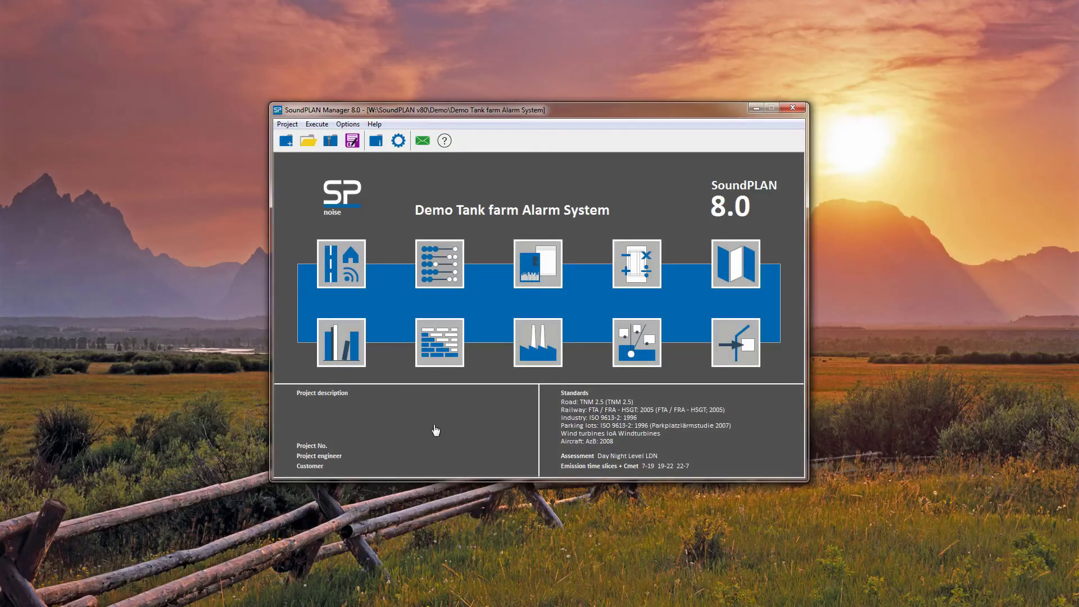